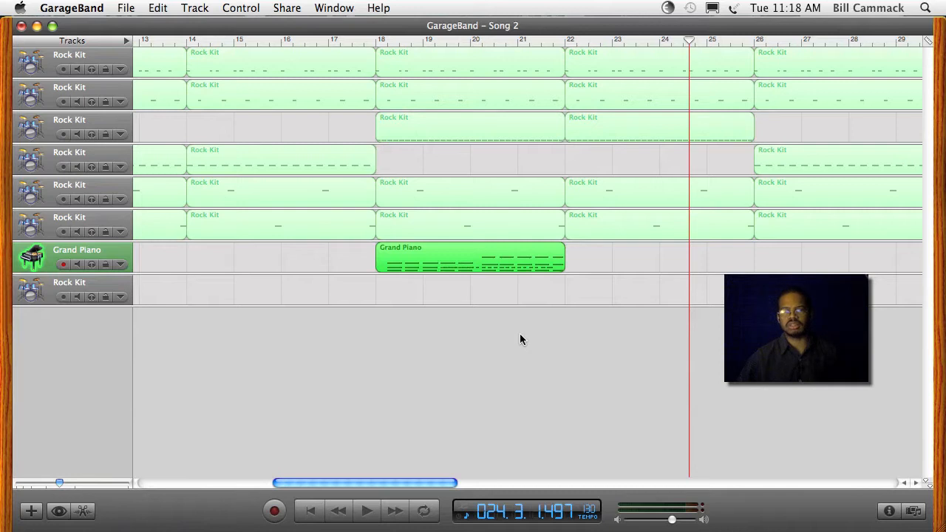
key(super+space)
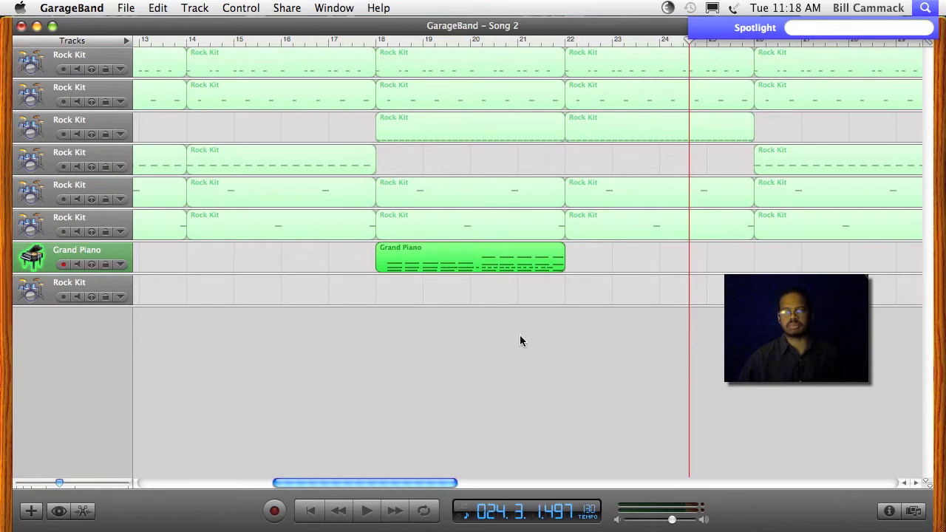
key(Escape)
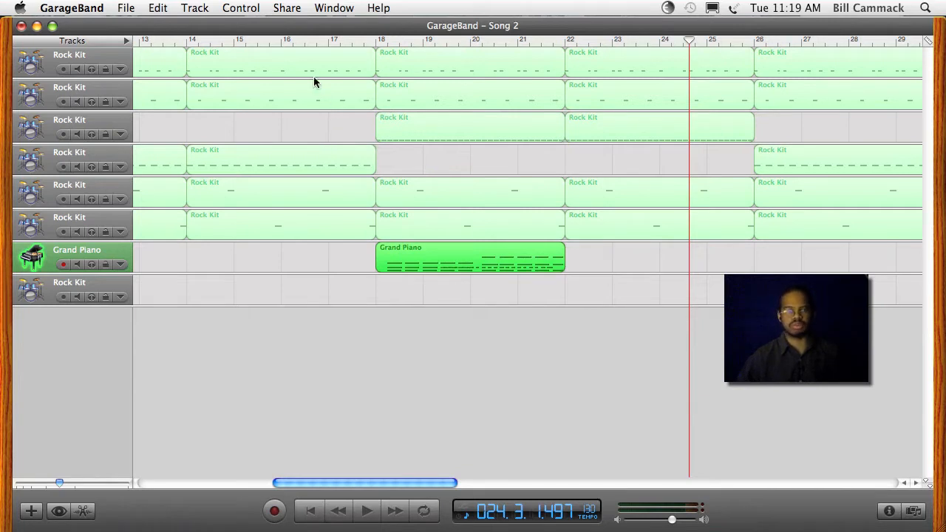
Mute the top three Rock Kit tracks one after another, and unmute all three again.
click(77, 70)
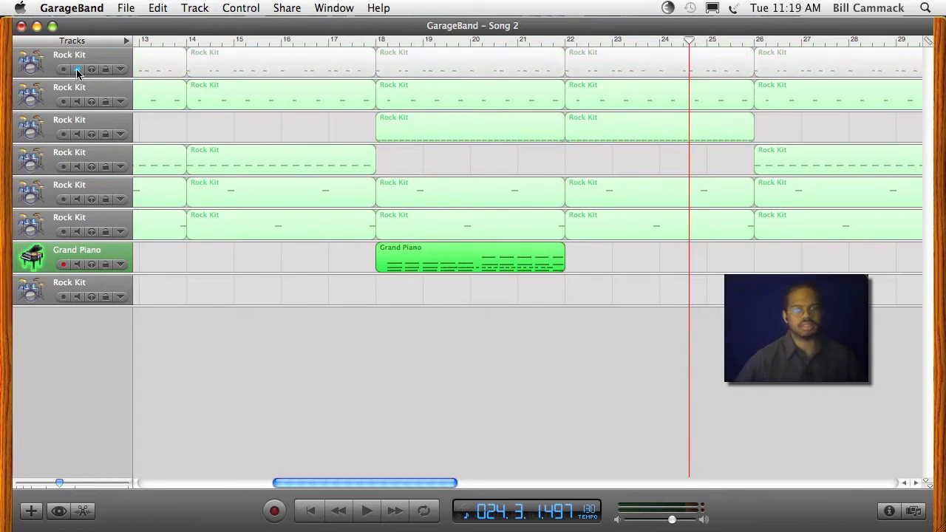
click(77, 101)
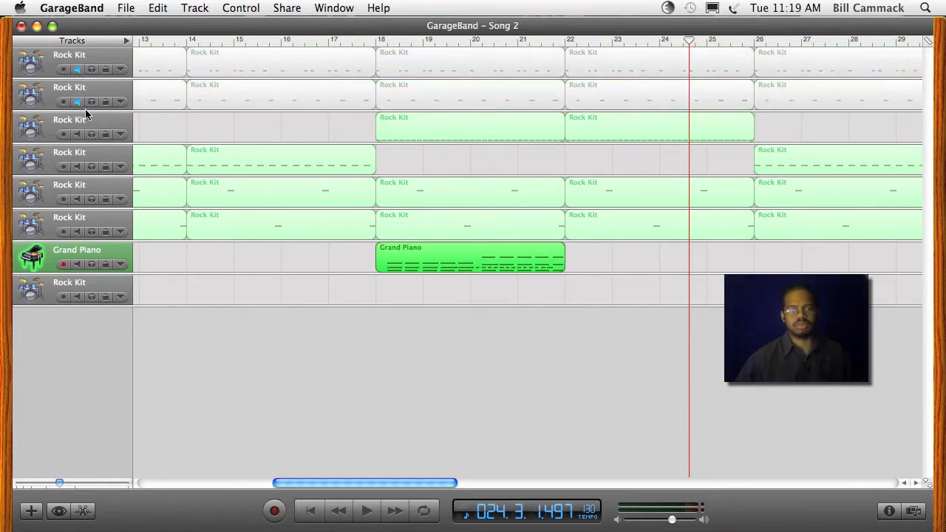
click(78, 134)
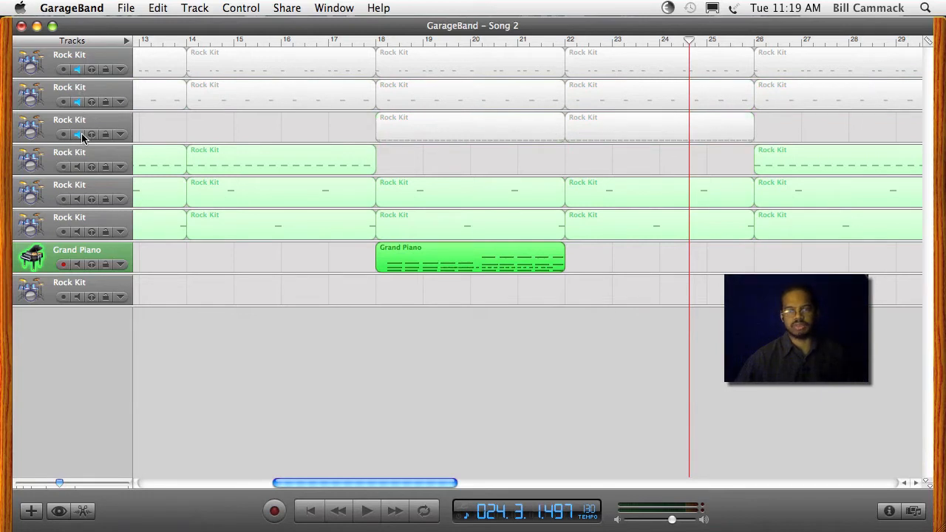
click(78, 134)
click(77, 102)
click(78, 70)
Solo the top three Rock Kit tracks, and turn solo off again for the third and second tracks.
click(91, 70)
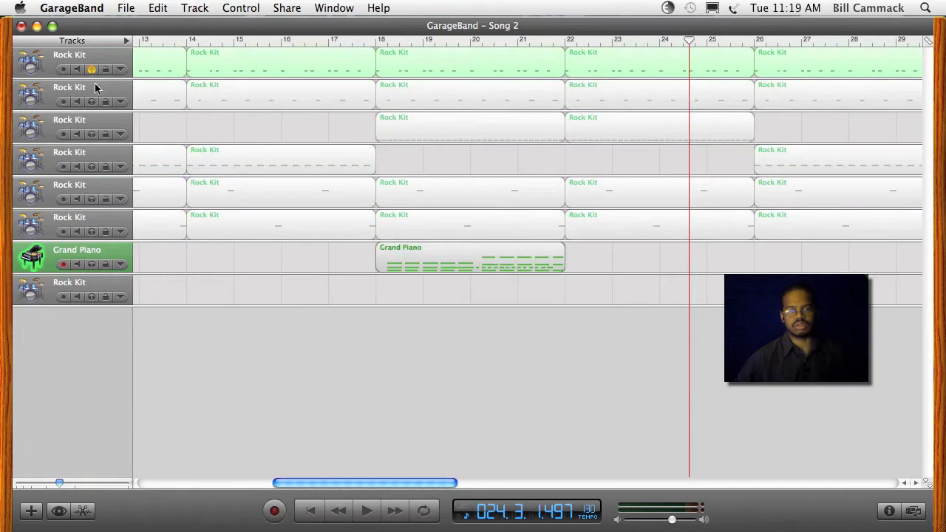
click(92, 102)
click(92, 134)
click(91, 135)
click(92, 102)
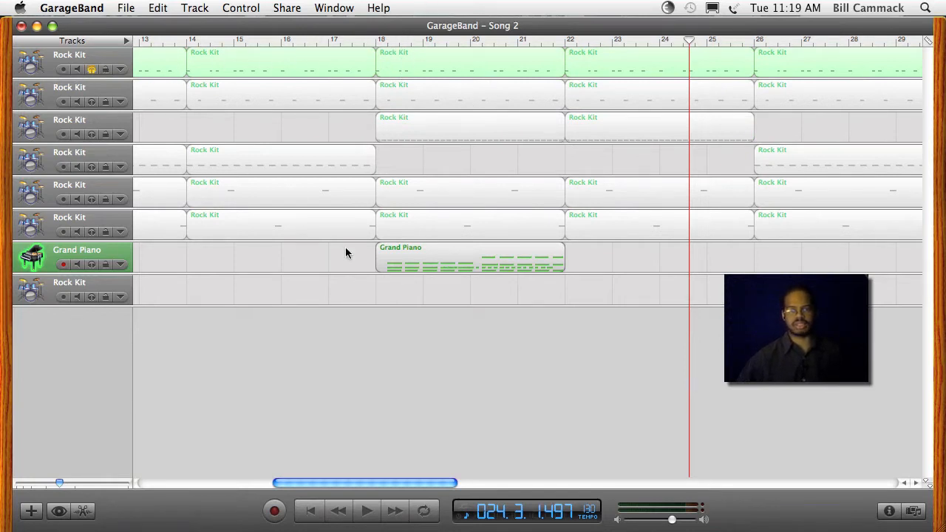
Turn on cycle playback for the section from bar 18 to bar 22.
click(424, 512)
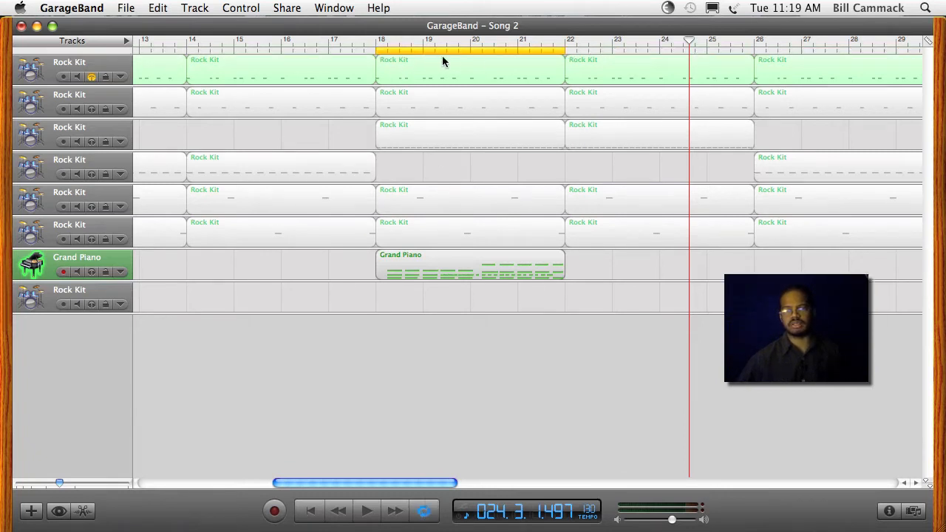
click(424, 513)
click(421, 514)
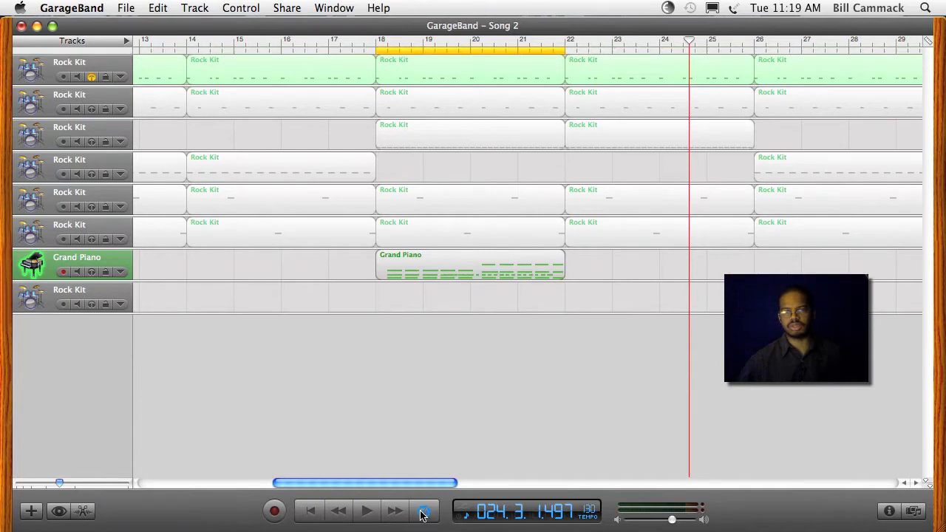
click(419, 515)
click(420, 515)
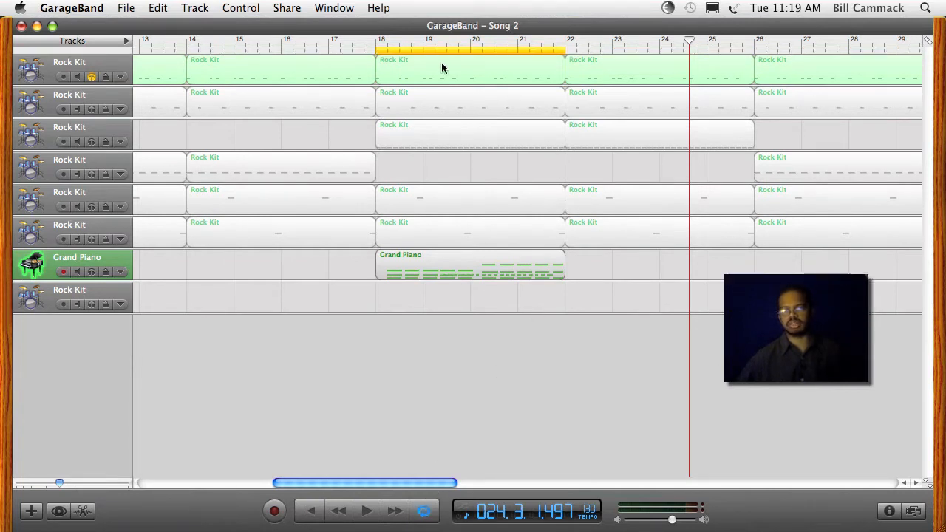
Play the cycled section and show the notes of the first Rock Kit track's bar 18 region in the editor.
click(393, 47)
key(space)
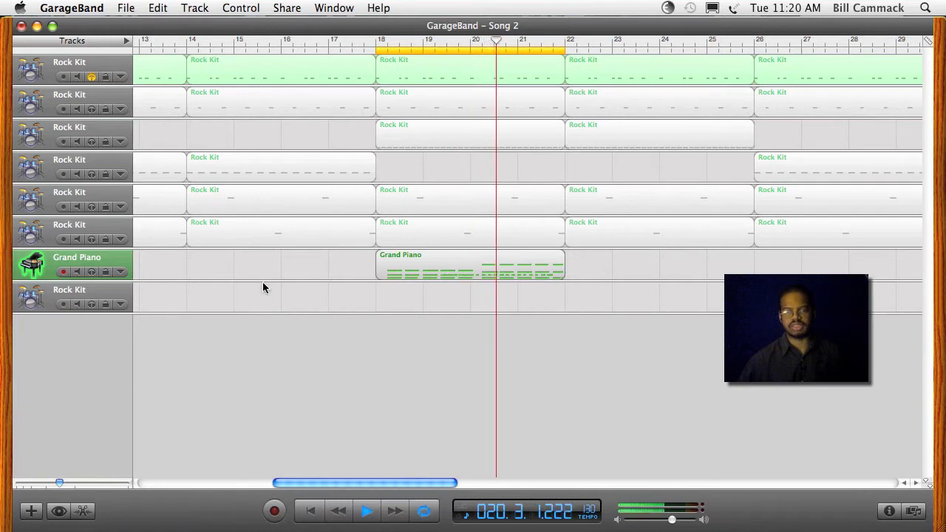
double_click(463, 68)
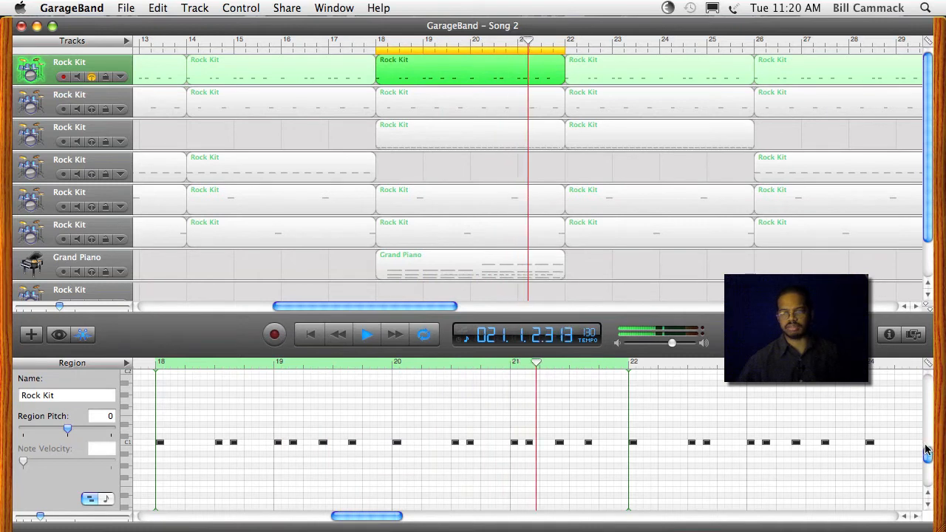
mouse_move(928, 454)
mouse_down()
mouse_move(928, 465)
mouse_move(928, 454)
mouse_up()
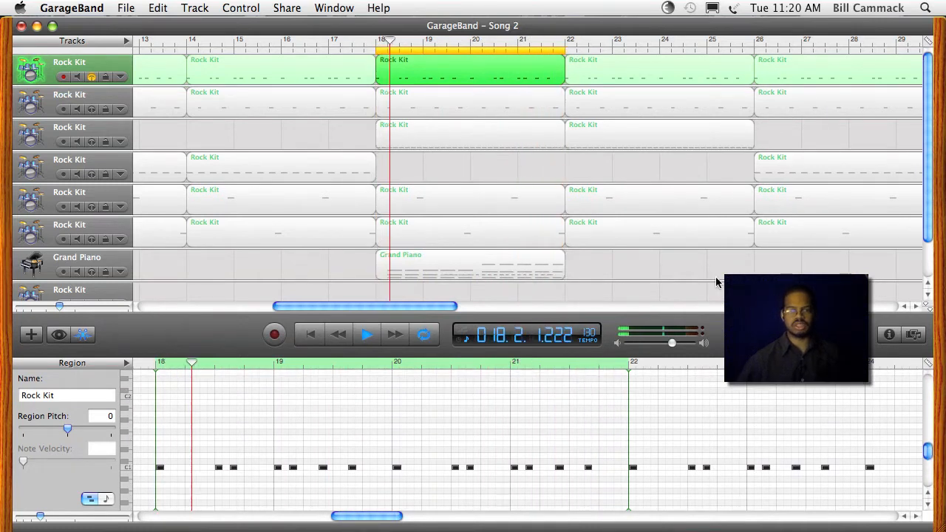
Add the second and third Rock Kit tracks to the solo, showing each one's bar 18 region in the note editor.
click(91, 110)
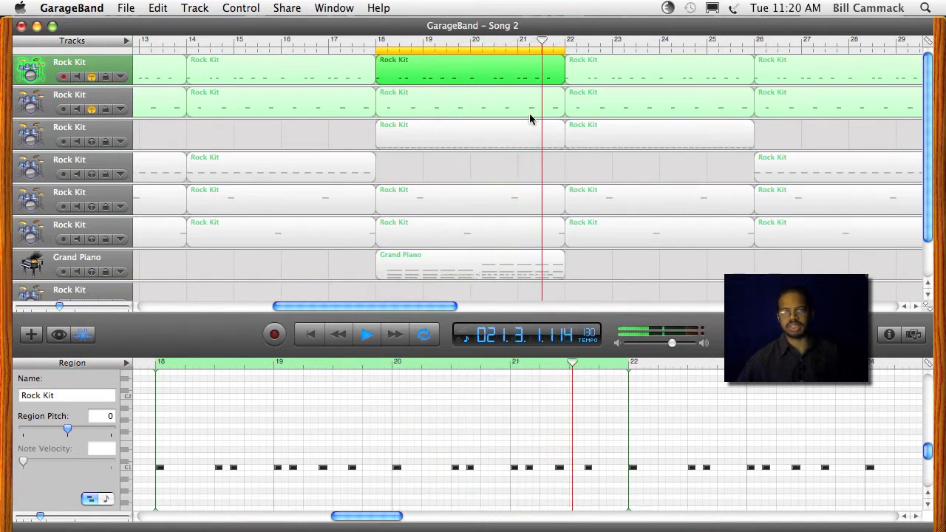
click(452, 99)
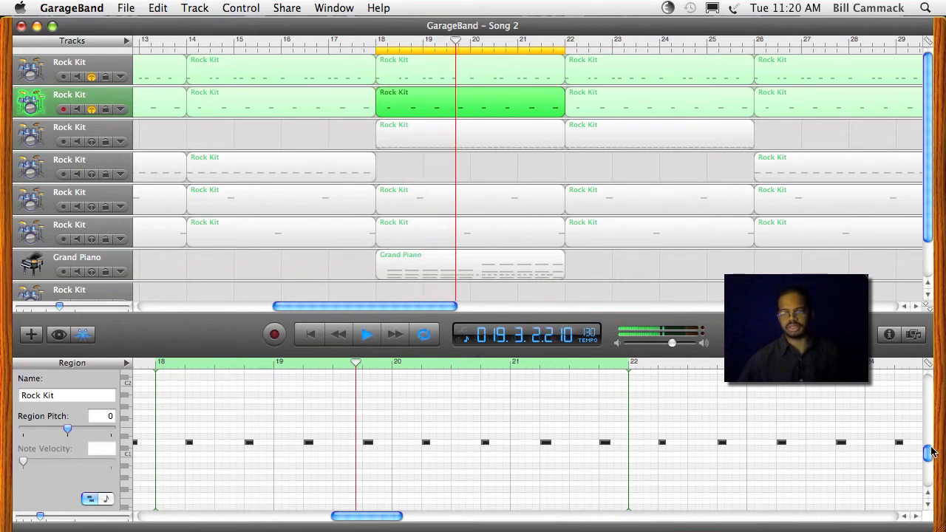
drag(928, 452, 928, 451)
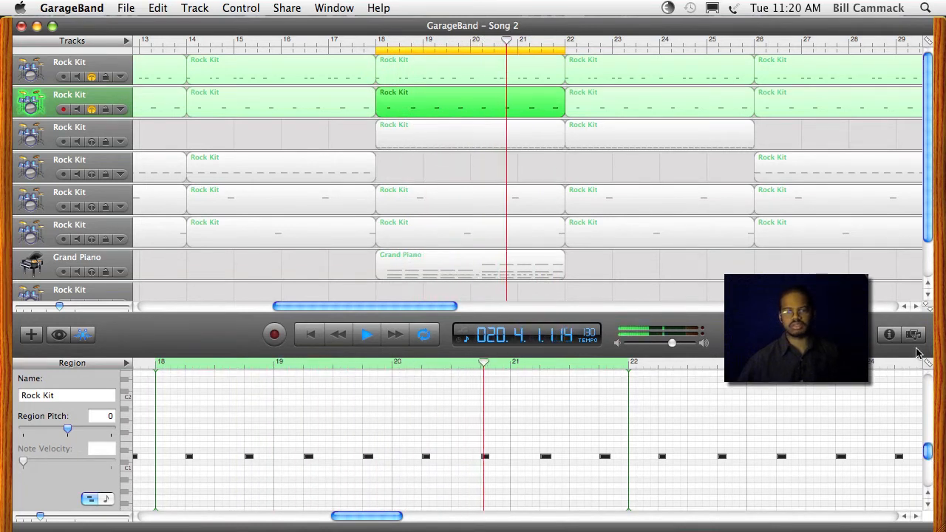
click(91, 141)
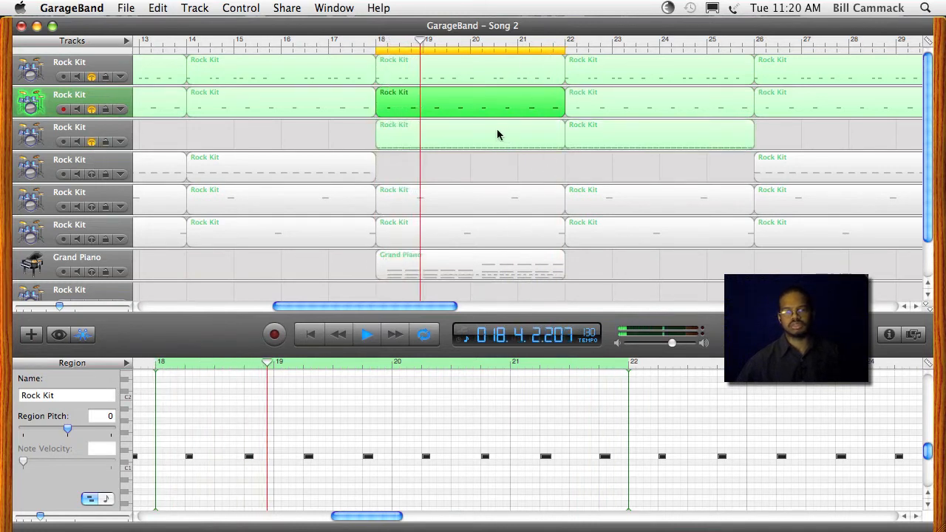
click(465, 139)
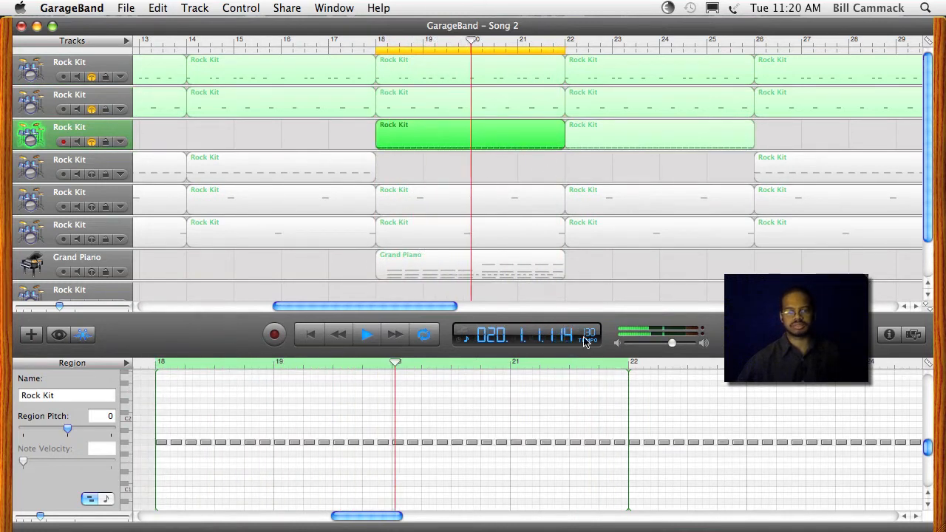
mouse_move(928, 449)
mouse_down()
mouse_move(929, 458)
mouse_move(928, 447)
mouse_up()
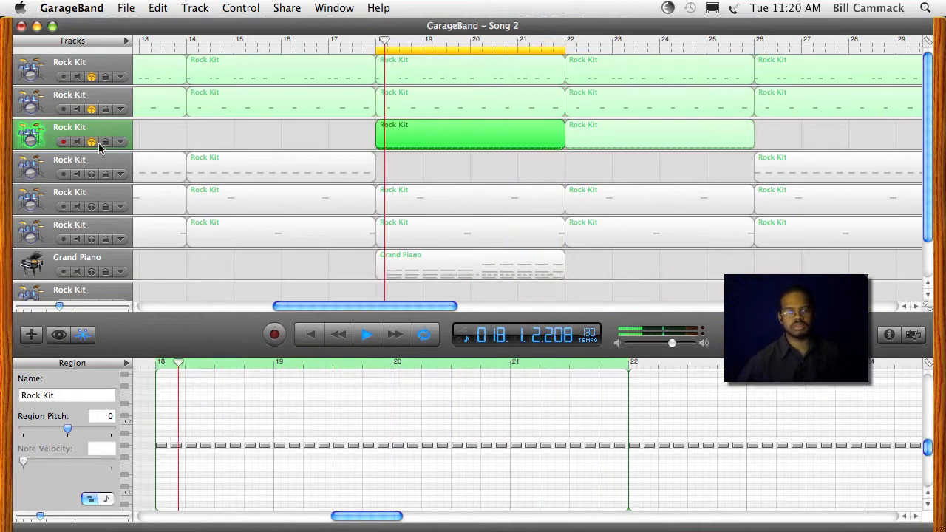
Add the fifth and sixth Rock Kit tracks and the Grand Piano to the solo, and show the Grand Piano region's notes.
click(91, 206)
click(91, 238)
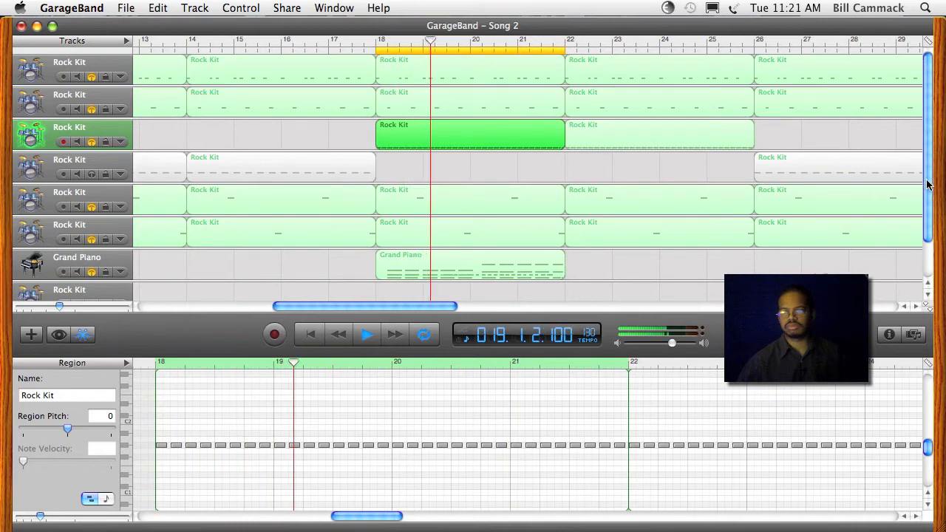
scroll(928, 212, down, 2)
drag(928, 212, 935, 180)
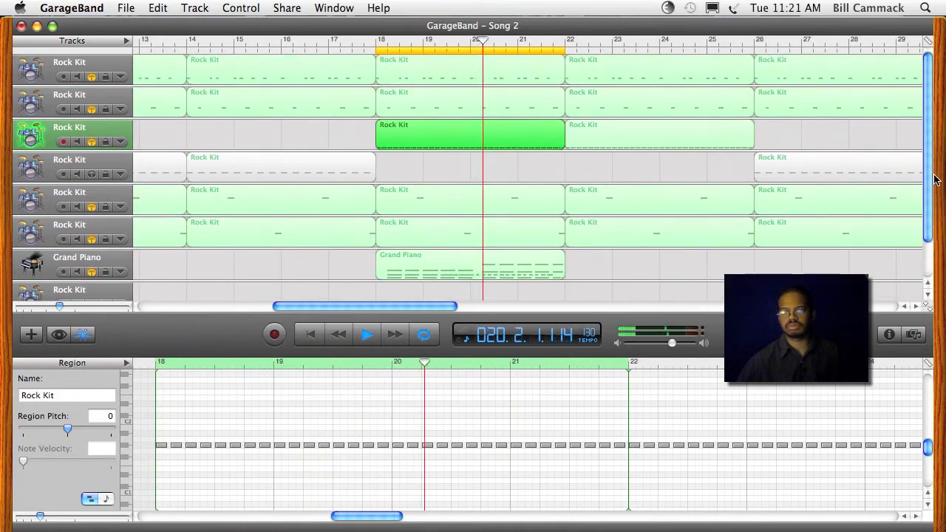
click(458, 274)
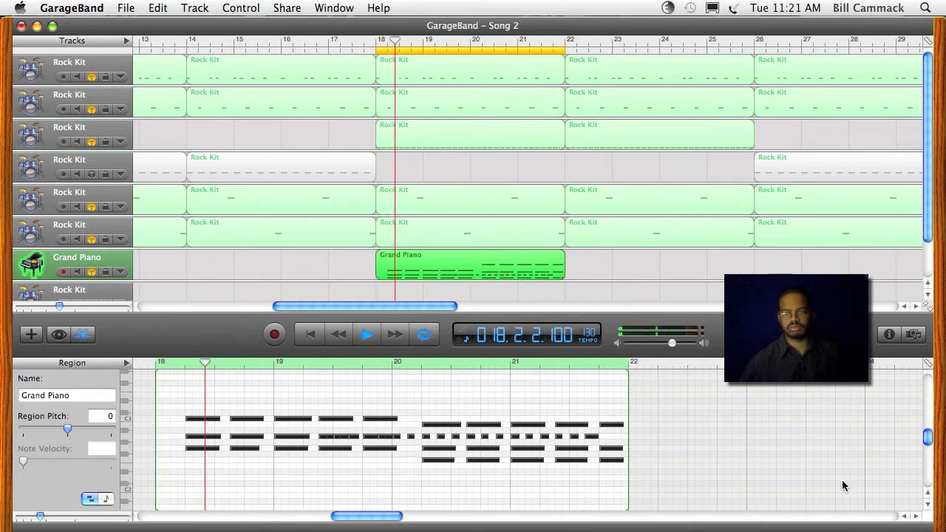
drag(365, 515, 362, 515)
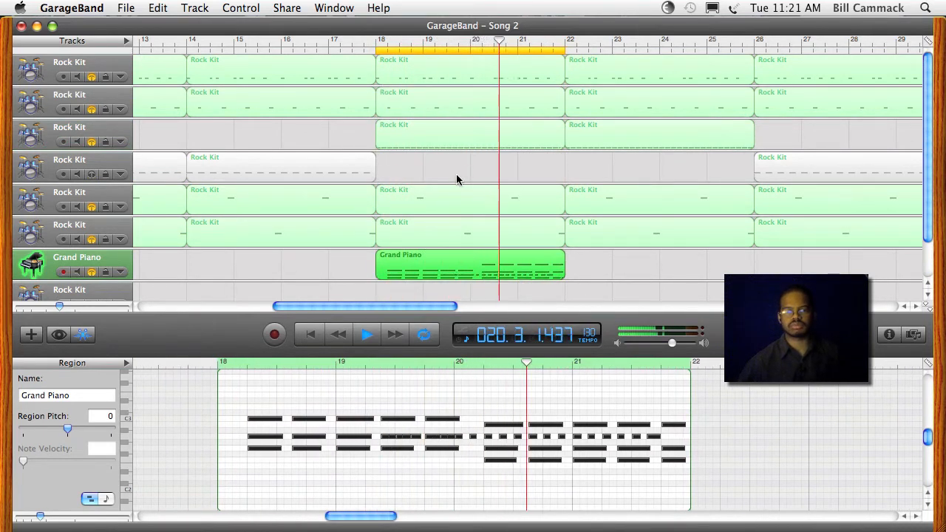
Stop playback and turn off solo on the Grand Piano and all Rock Kit tracks.
click(91, 272)
click(91, 238)
click(91, 206)
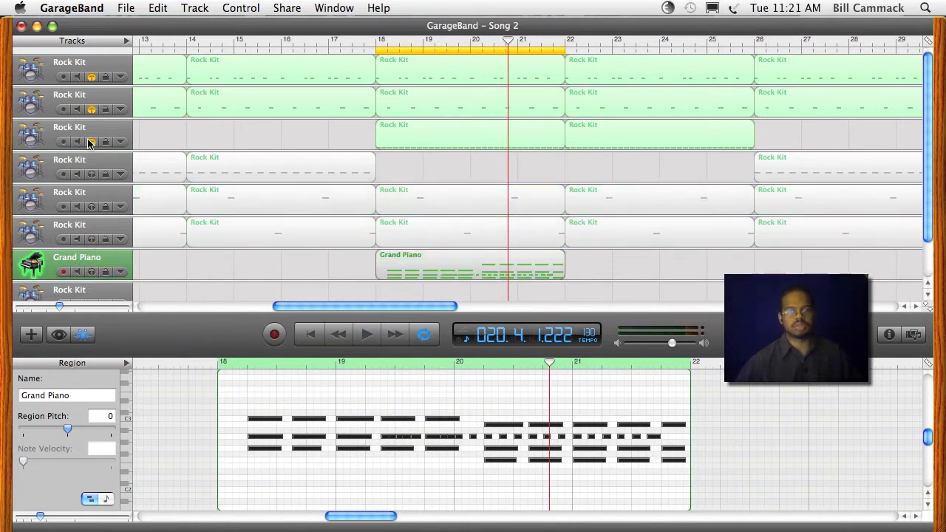
click(91, 108)
click(91, 77)
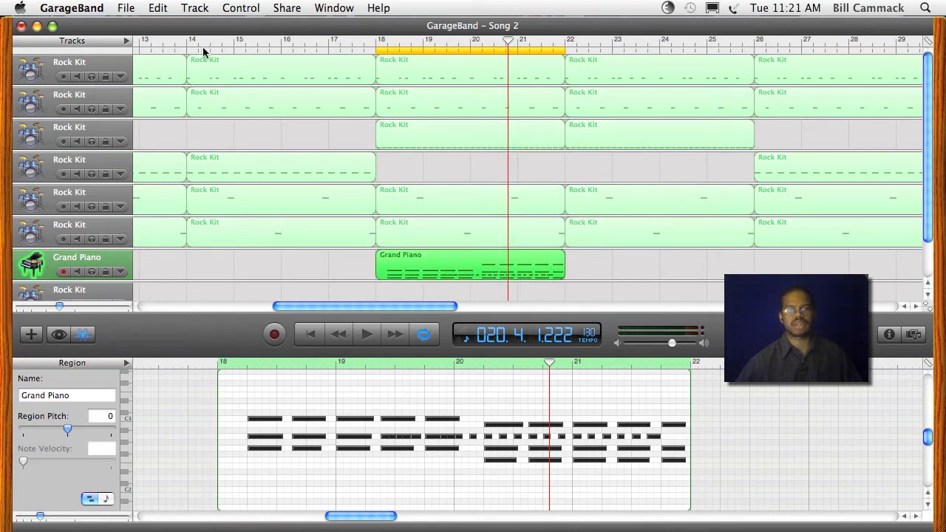
Show the notes of the bottom Rock Kit track's region that starts at bar 48.
drag(420, 309, 807, 309)
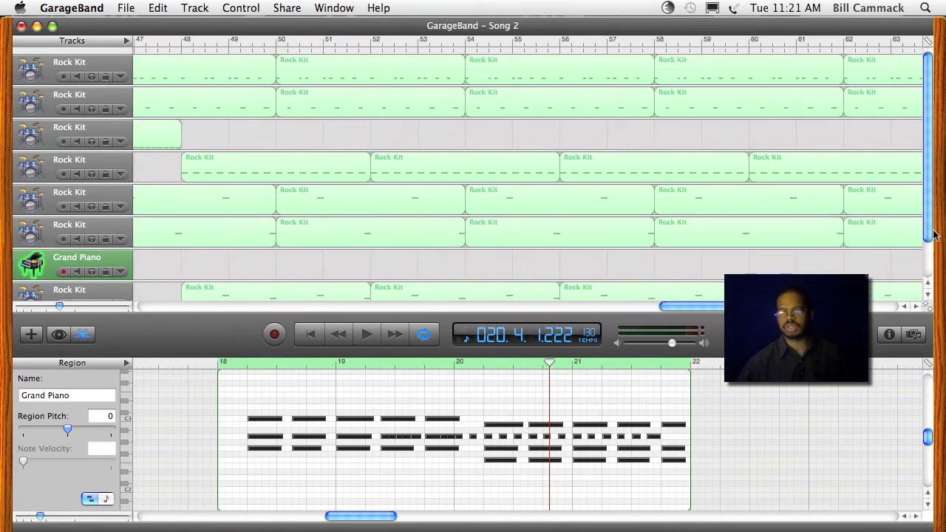
drag(928, 227, 926, 263)
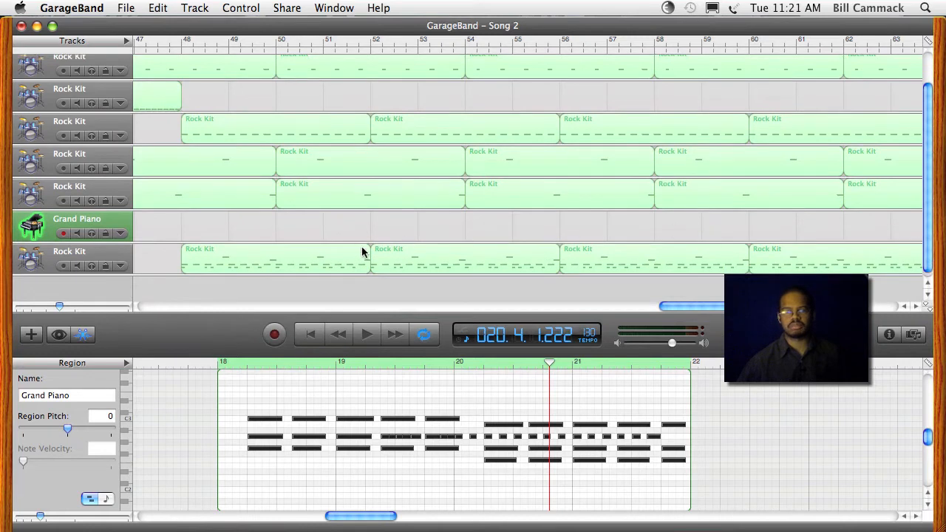
click(273, 265)
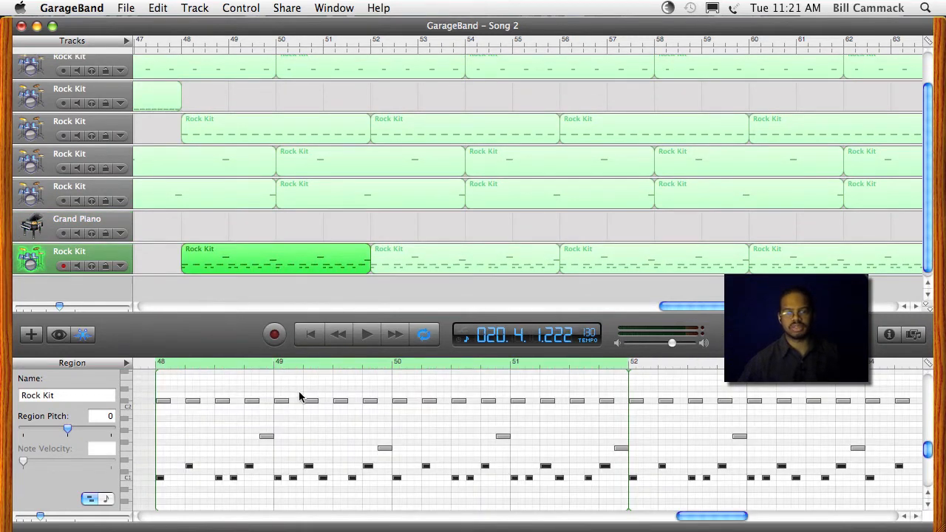
Solo the bottom Rock Kit track, play it briefly from bar 48 with cycling off, and return the playhead to bar 48.
click(90, 267)
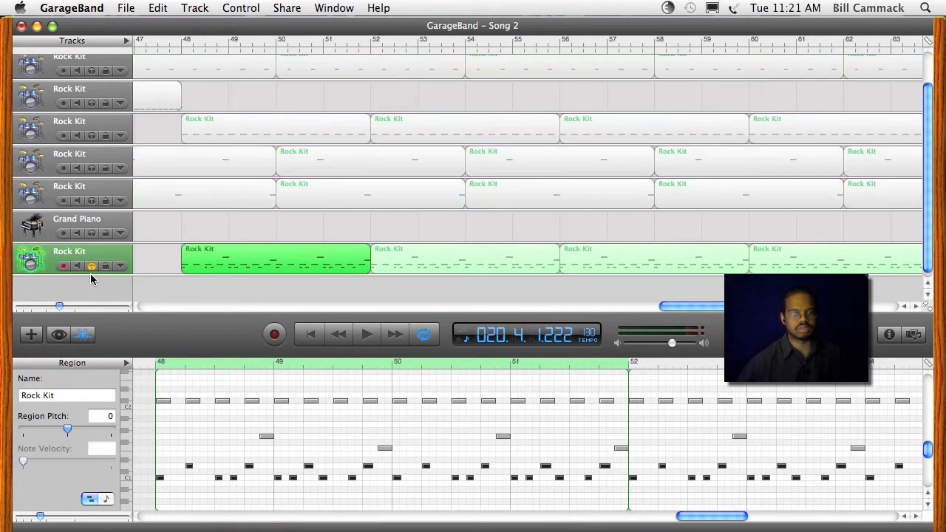
click(181, 42)
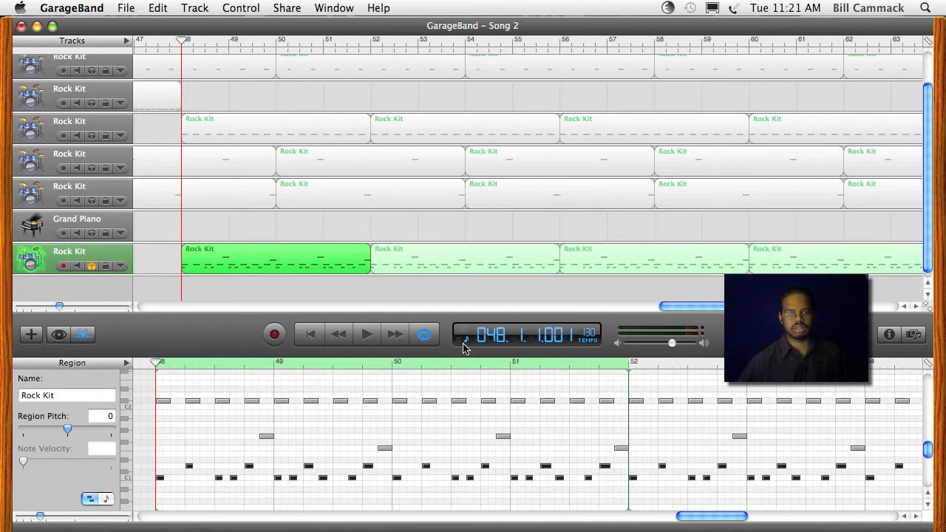
scroll(332, 251, down, 1)
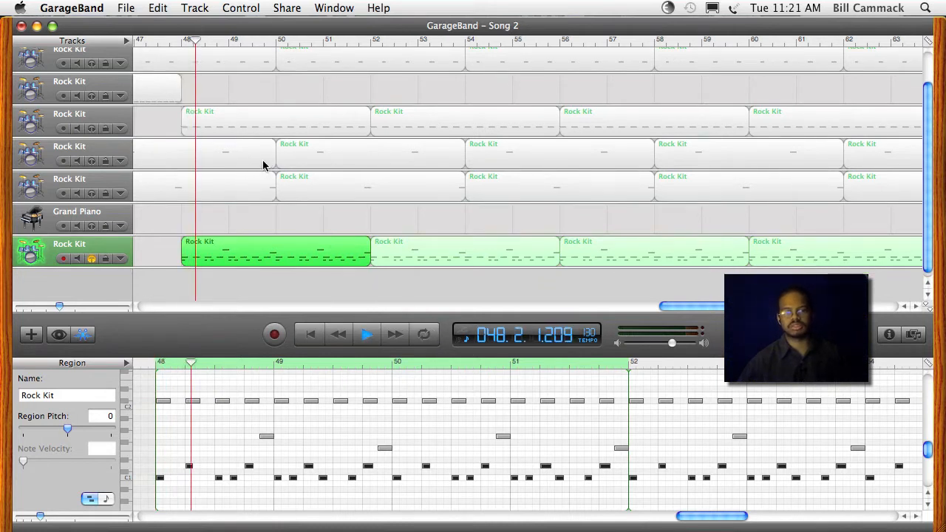
key(space)
scroll(94, 262, up, 1)
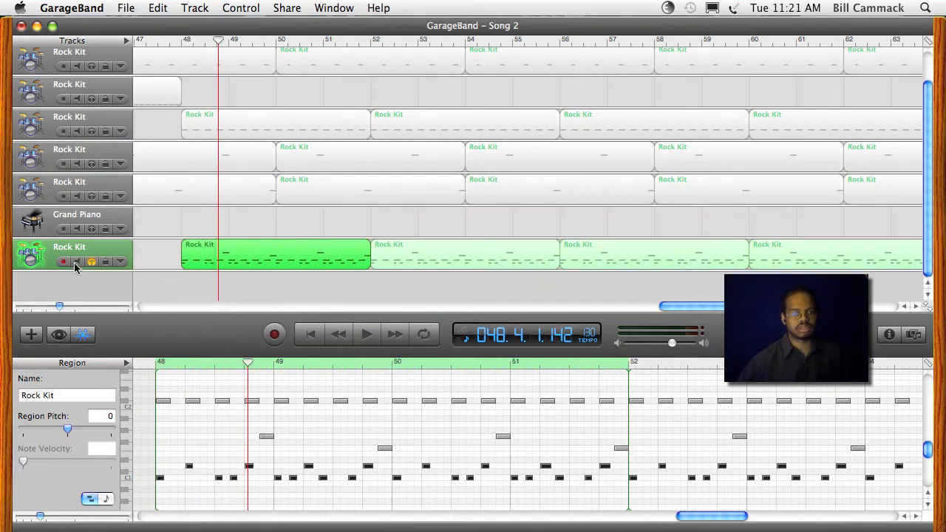
key(Left)
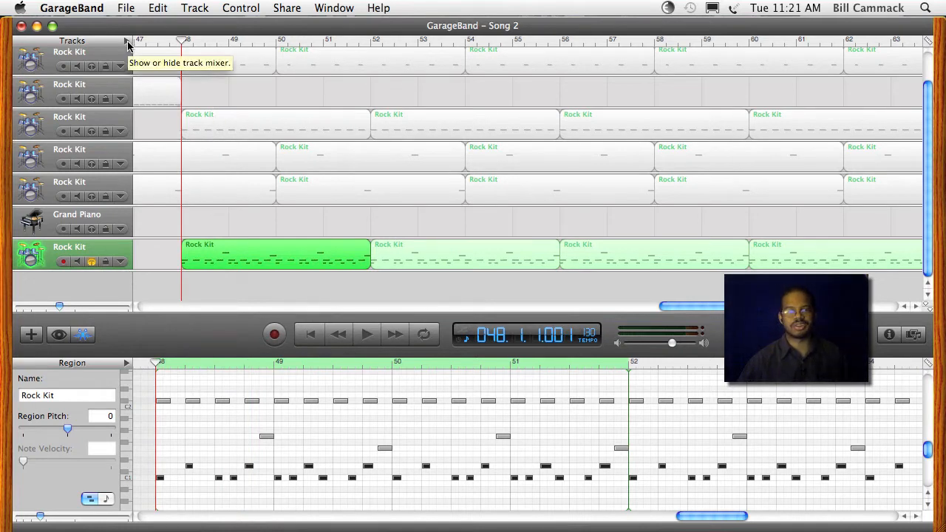
Show the track mixer and raise the bottom Rock Kit track's volume while playing from bar 48.
click(127, 44)
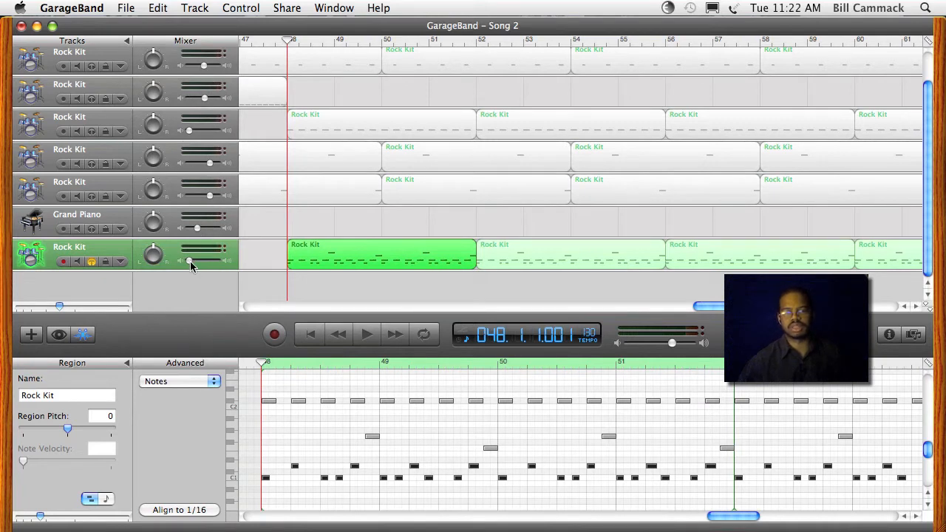
key(space)
drag(189, 260, 206, 258)
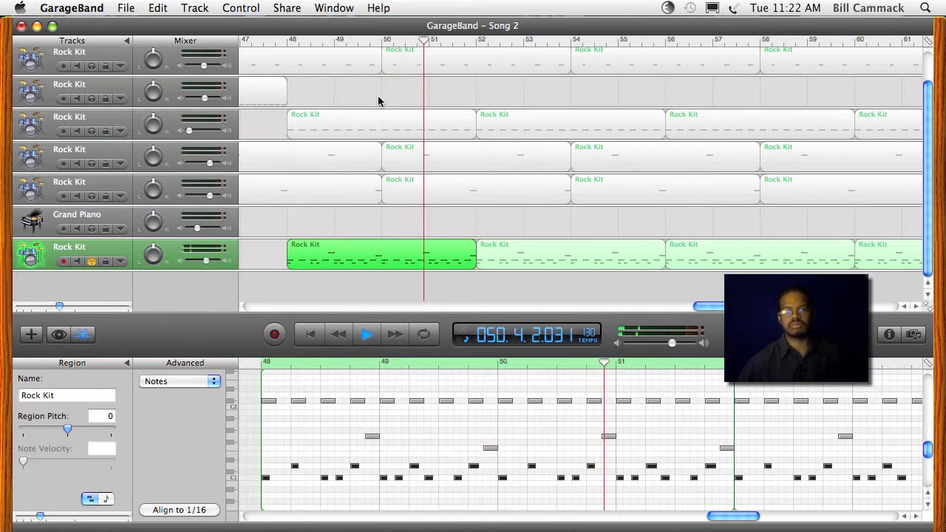
Replay the soloed bottom Rock Kit track from bar 48, stop playback, and return the playhead to bar 48.
click(273, 41)
key(space)
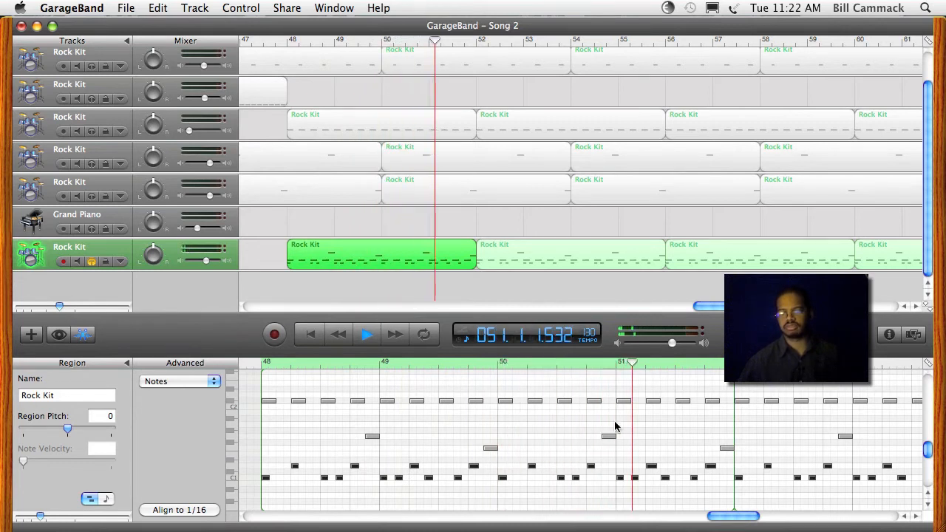
key(space)
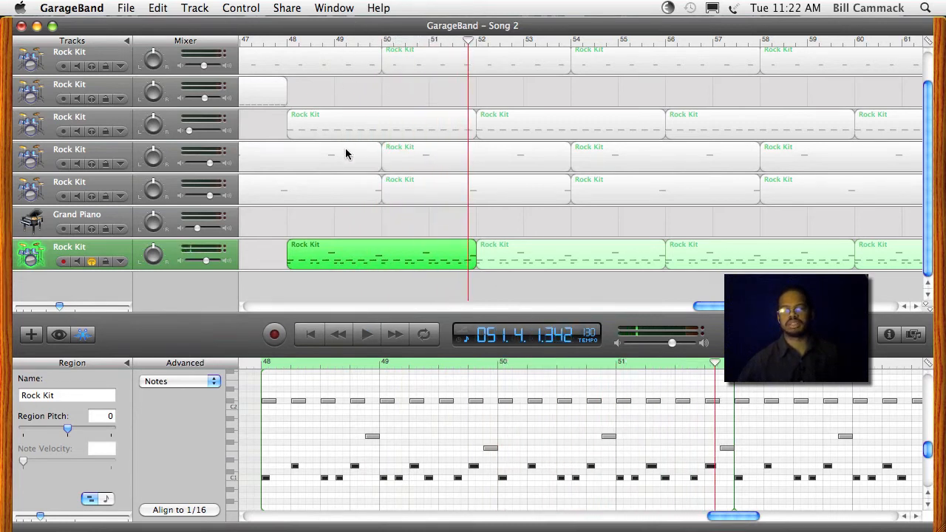
click(295, 42)
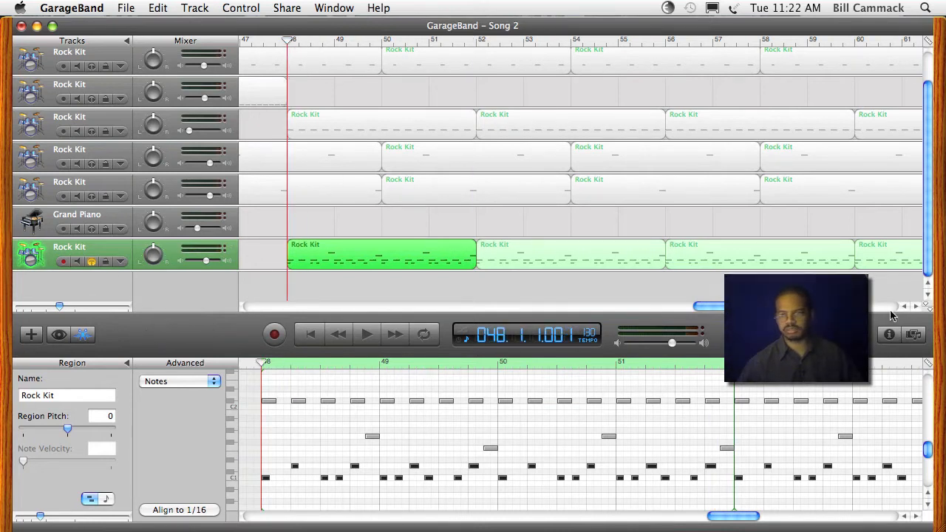
Show the track info for the topmost visible Rock Kit track and turn on cycle playback for bars 18 to 22.
click(887, 336)
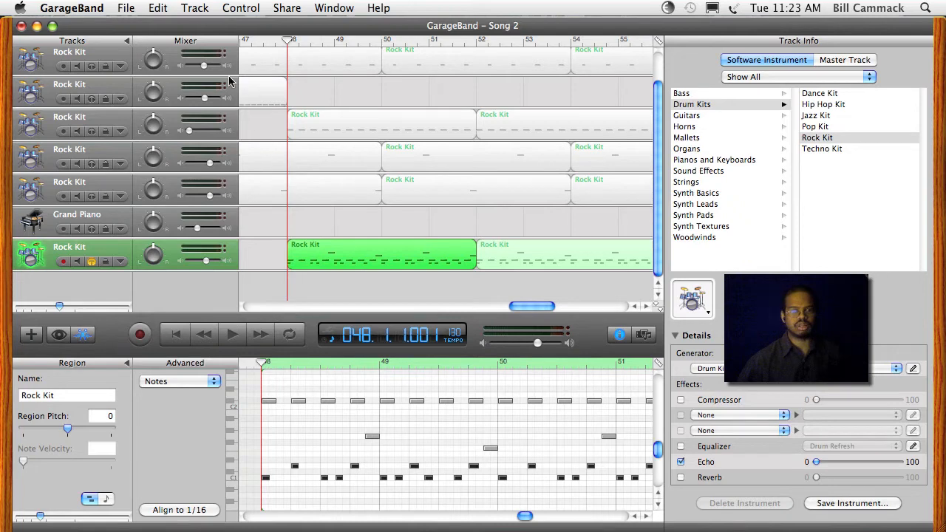
click(102, 57)
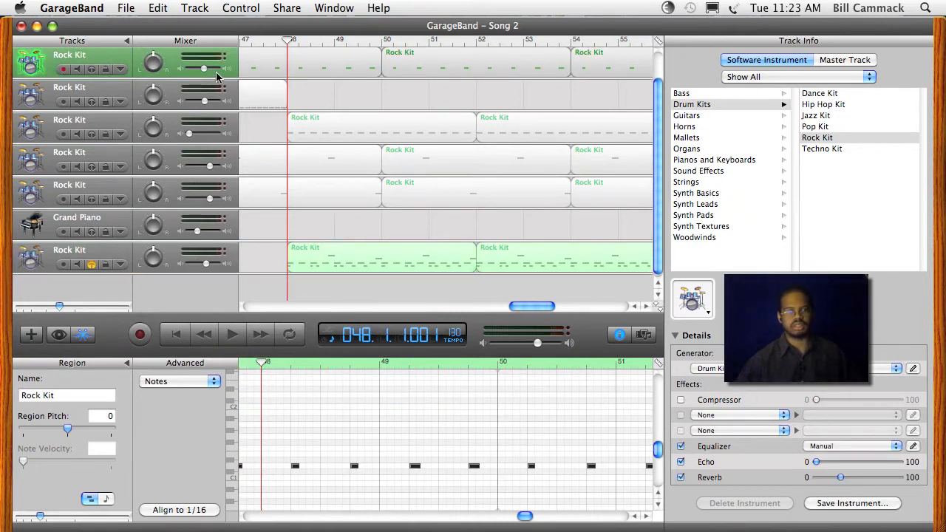
drag(522, 306, 251, 331)
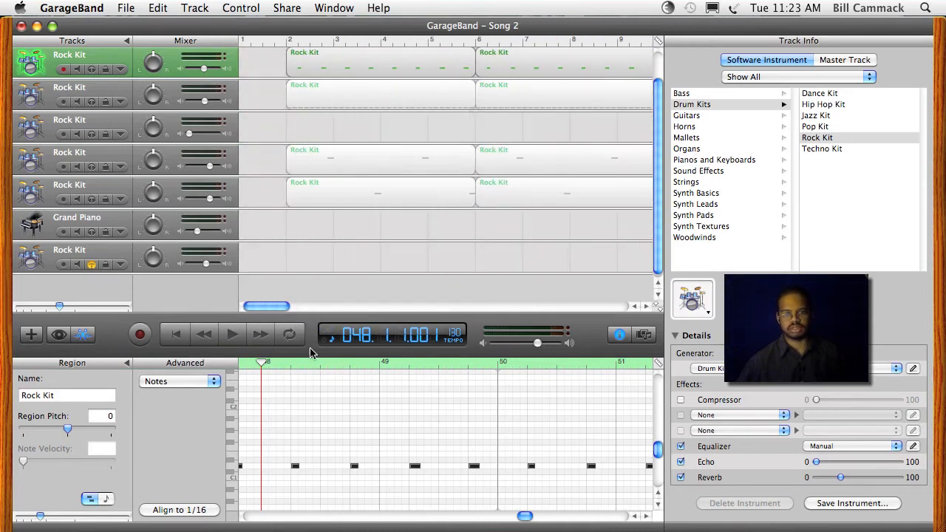
click(290, 335)
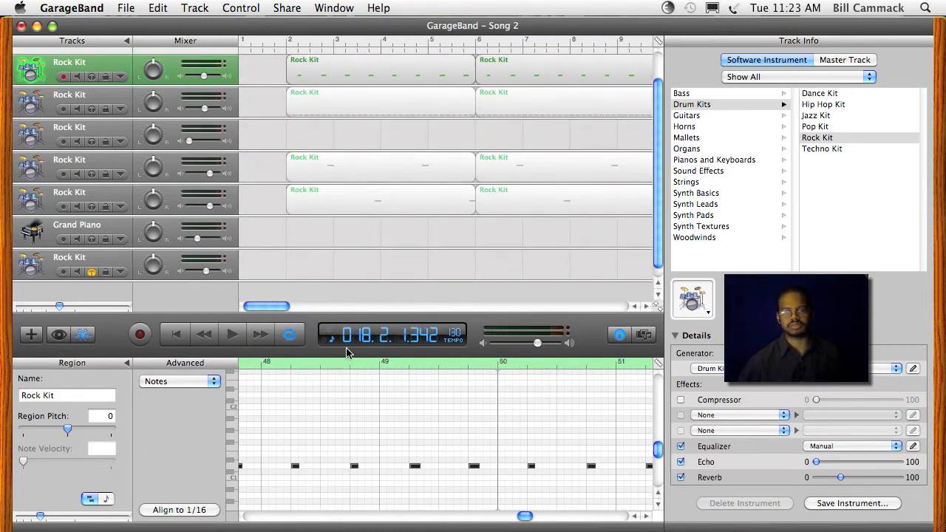
drag(262, 309, 366, 297)
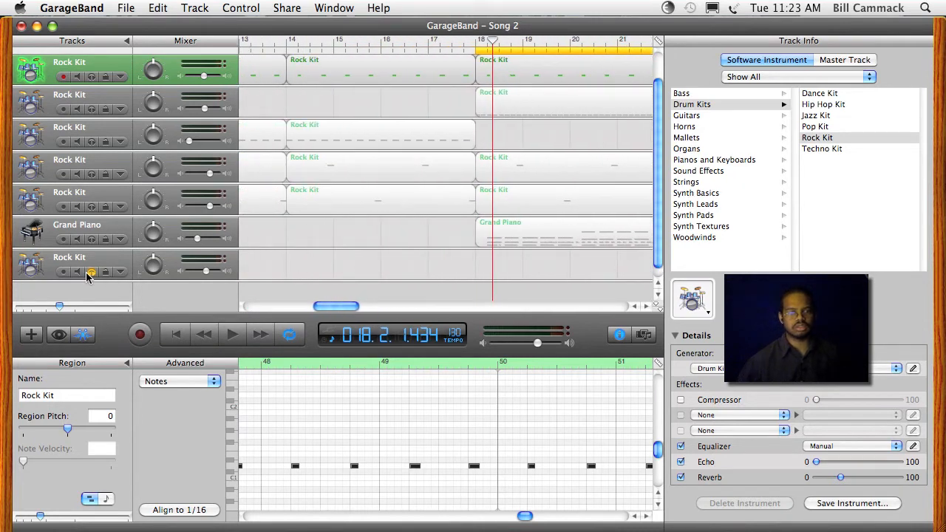
Turn off solo on the bottom Rock Kit track, lower its volume, and start playing the cycle region.
key(super+a)
drag(189, 276, 181, 275)
key(space)
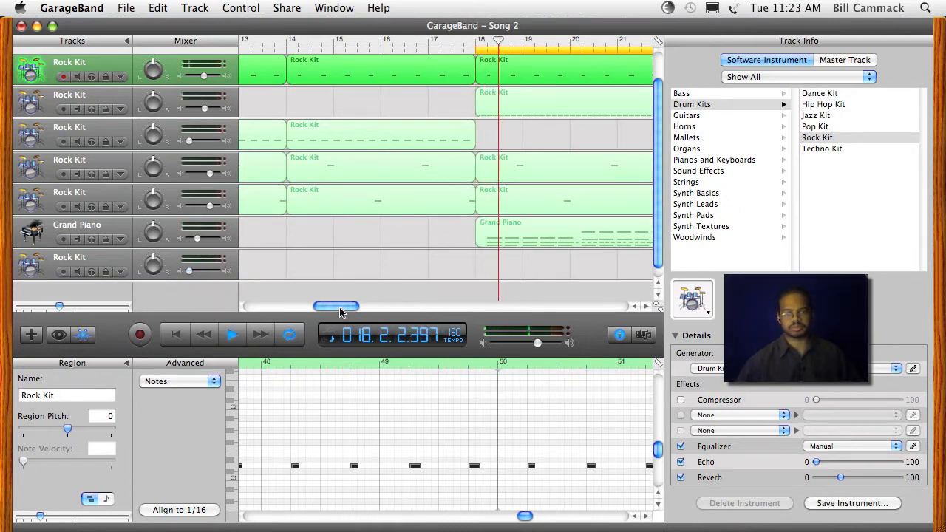
Mute the Grand Piano track during playback of the cycle region.
drag(341, 307, 357, 307)
click(77, 240)
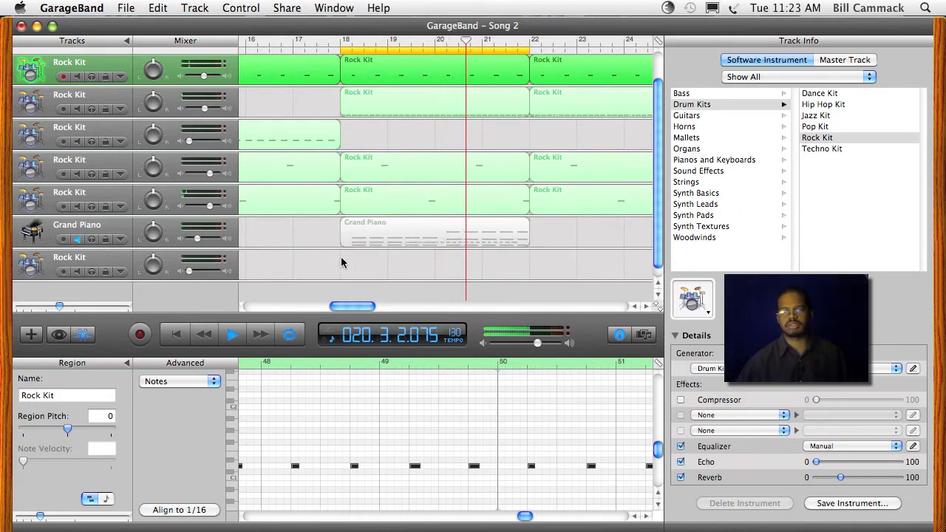
key(space)
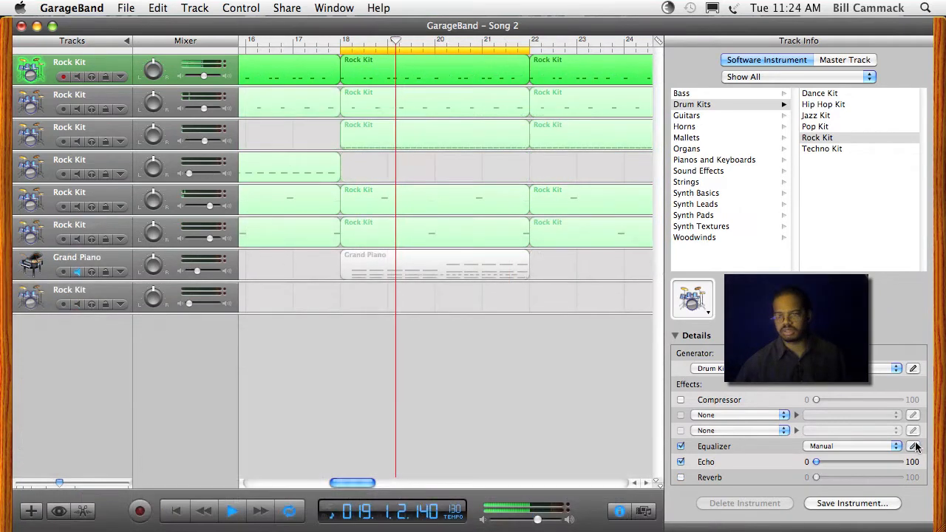
Show the equalizer settings of the top Rock Kit track and move their window clear of the tracks.
click(914, 446)
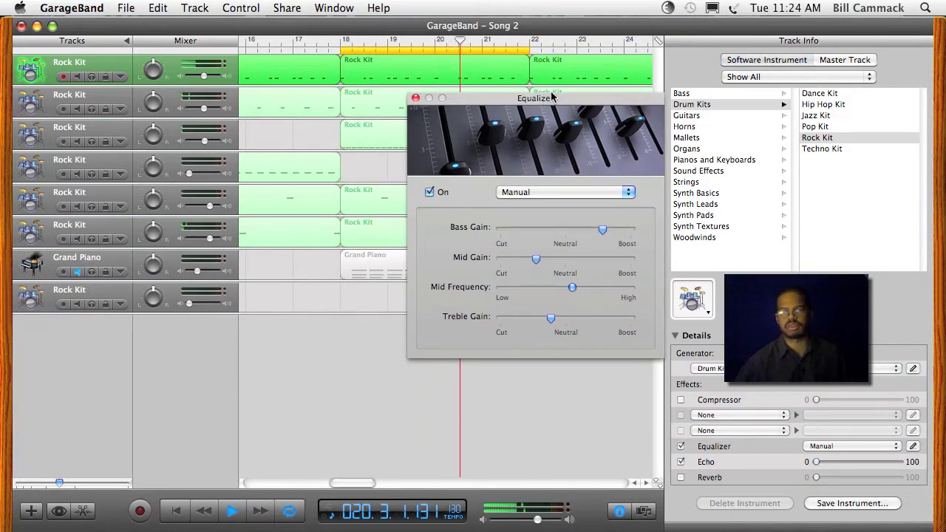
drag(592, 103, 533, 104)
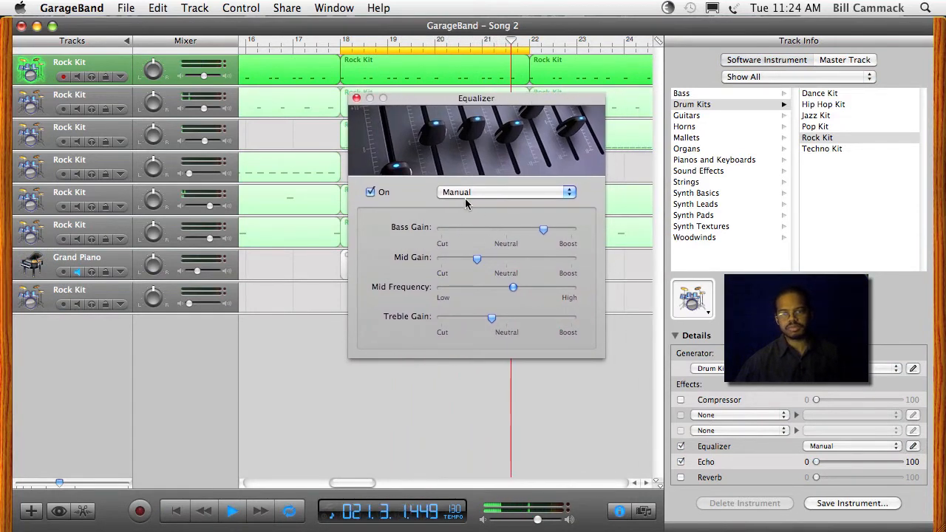
drag(515, 99, 685, 103)
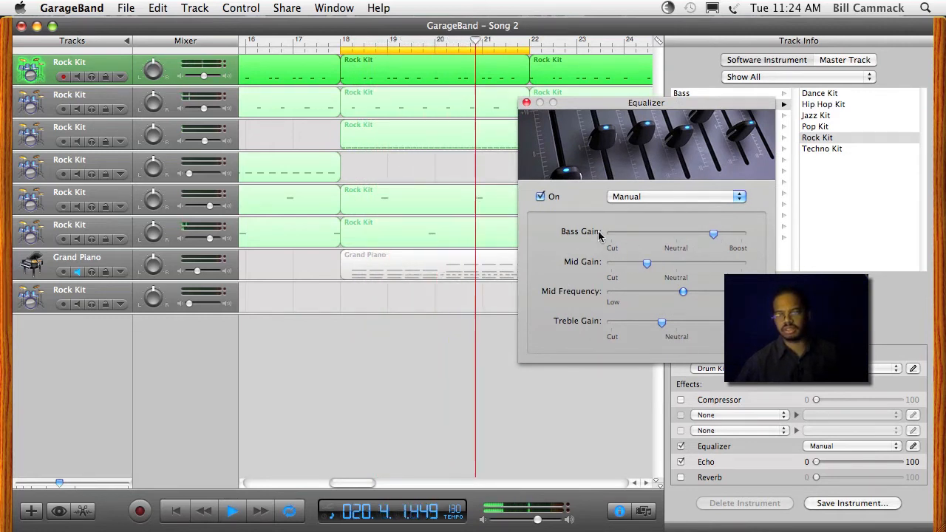
Solo the top Rock Kit track and compare its sound with the equalizer off and on, leaving the equalizer on.
click(540, 197)
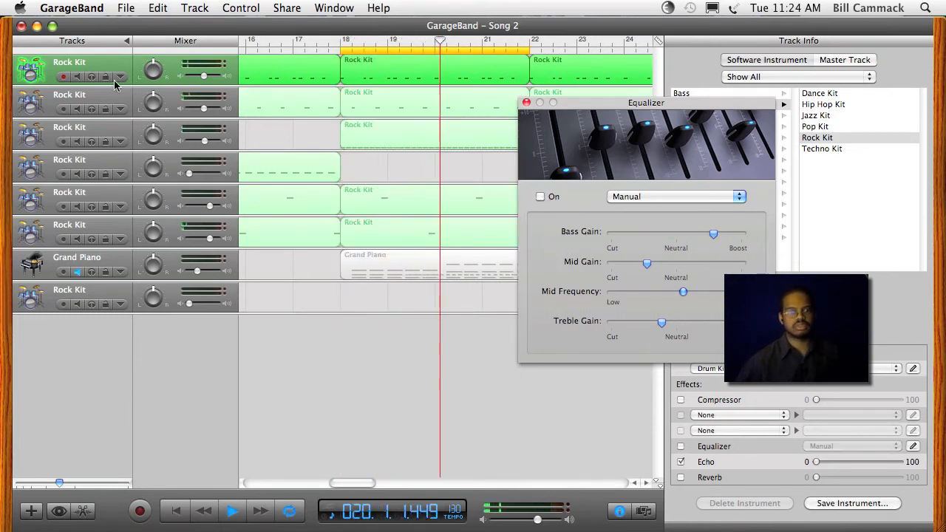
click(91, 76)
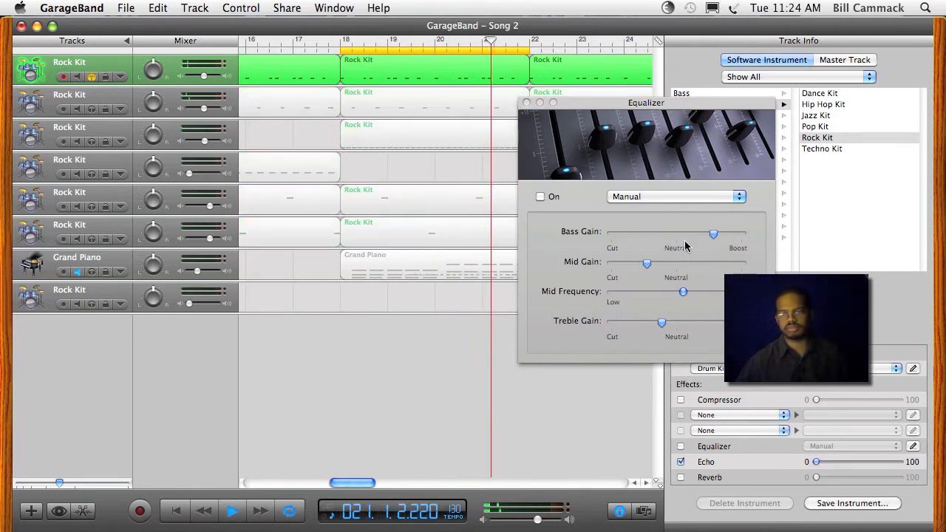
click(540, 197)
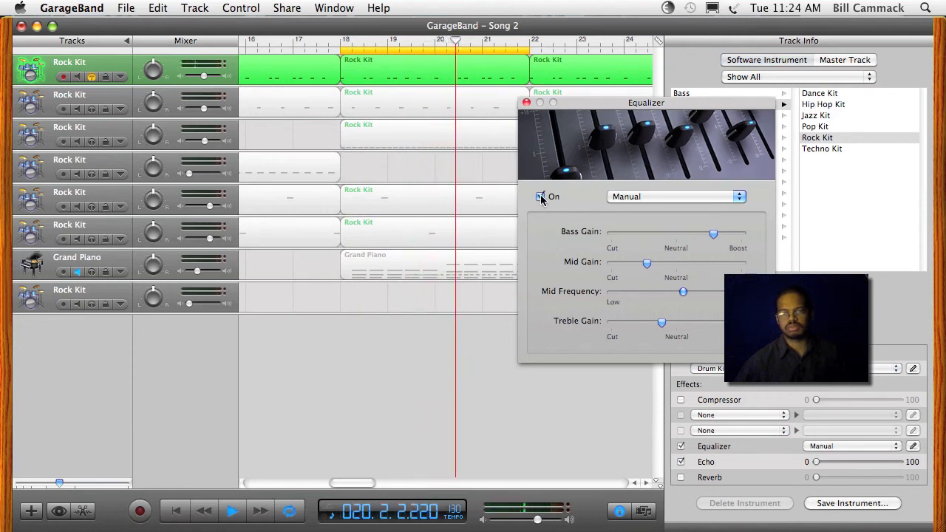
click(540, 197)
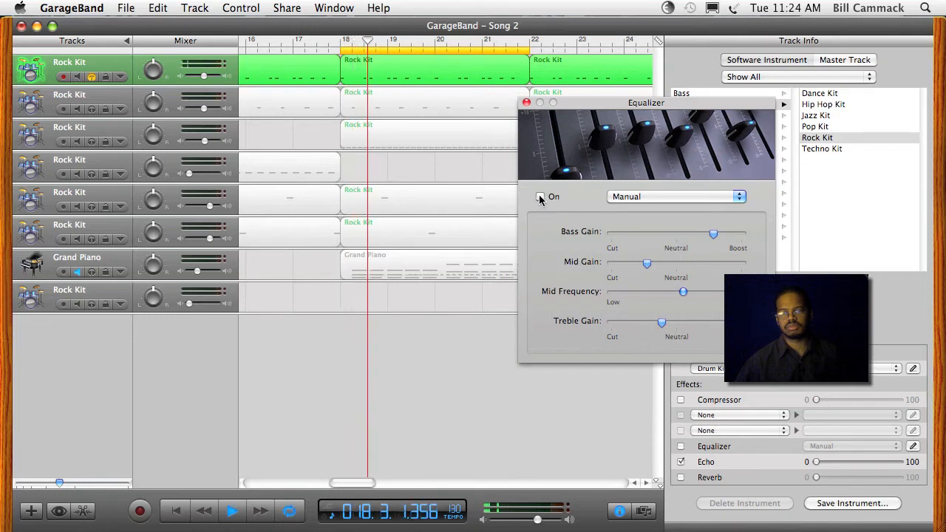
click(542, 198)
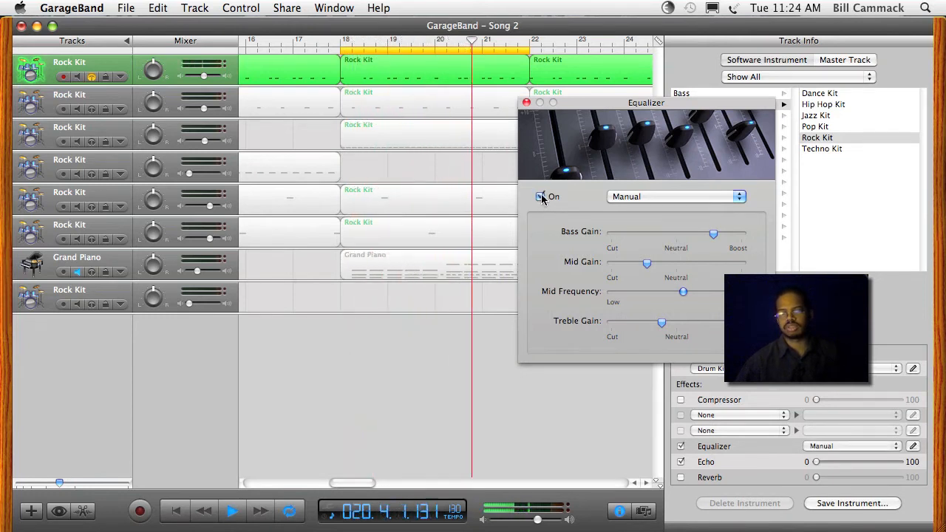
click(540, 197)
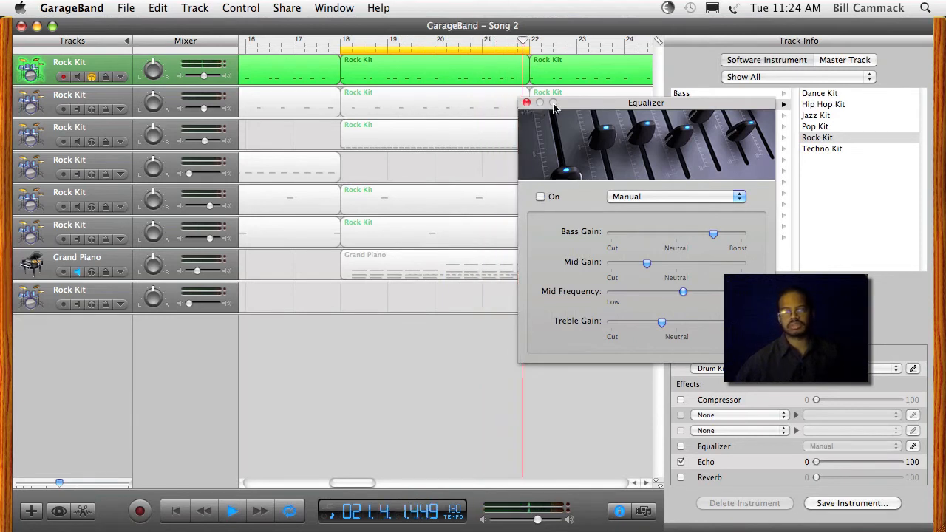
click(540, 196)
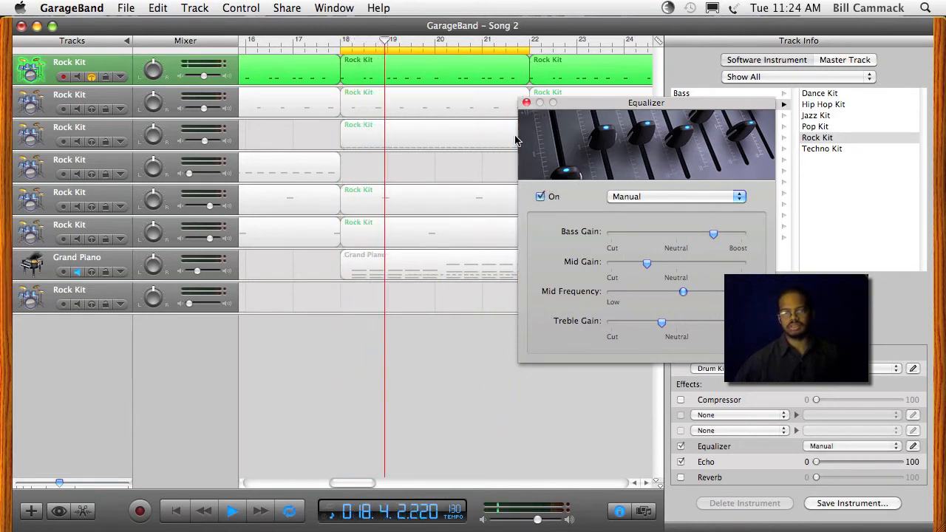
Solo the second Rock Kit track as well and compare the effect settings of the top two Rock Kit tracks.
click(91, 109)
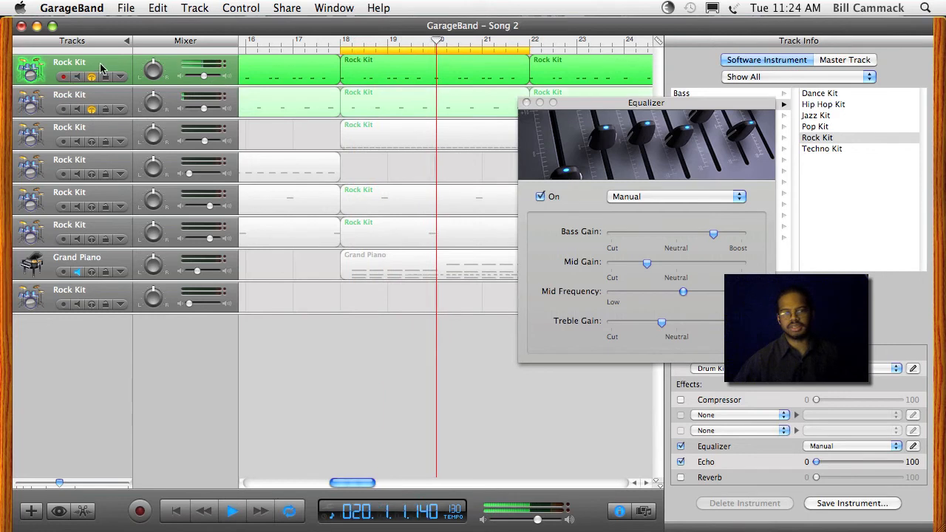
drag(559, 101, 578, 76)
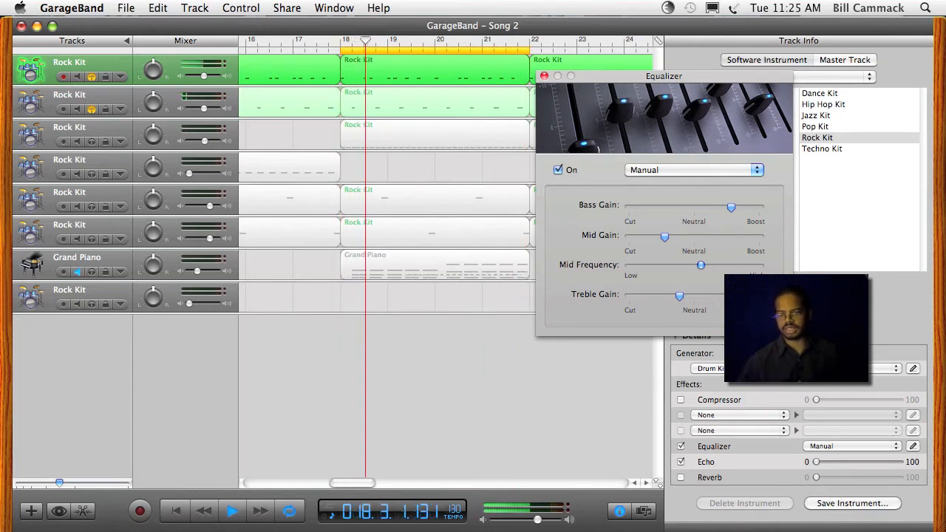
click(432, 103)
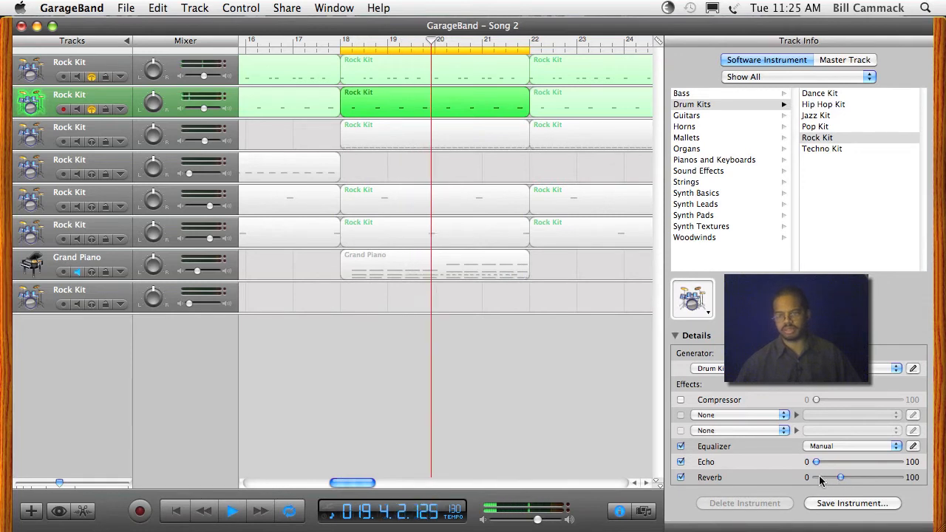
click(453, 76)
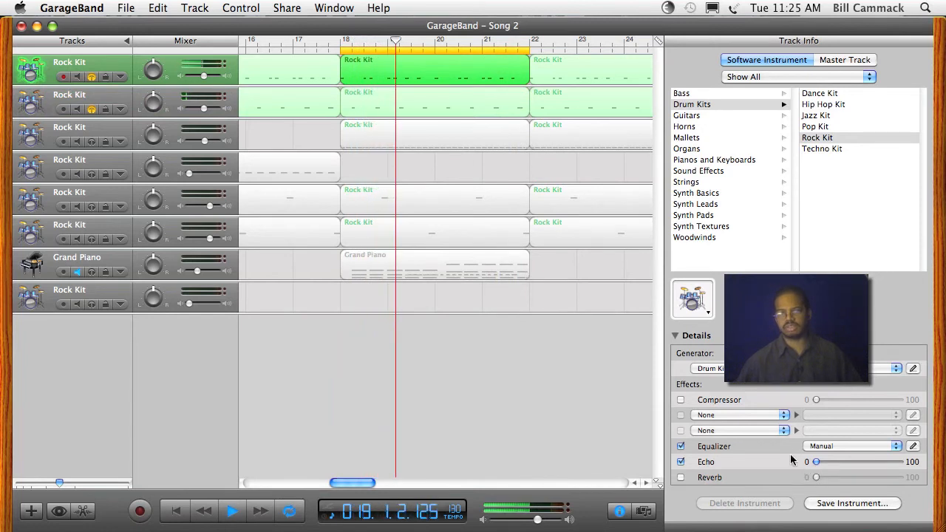
click(432, 104)
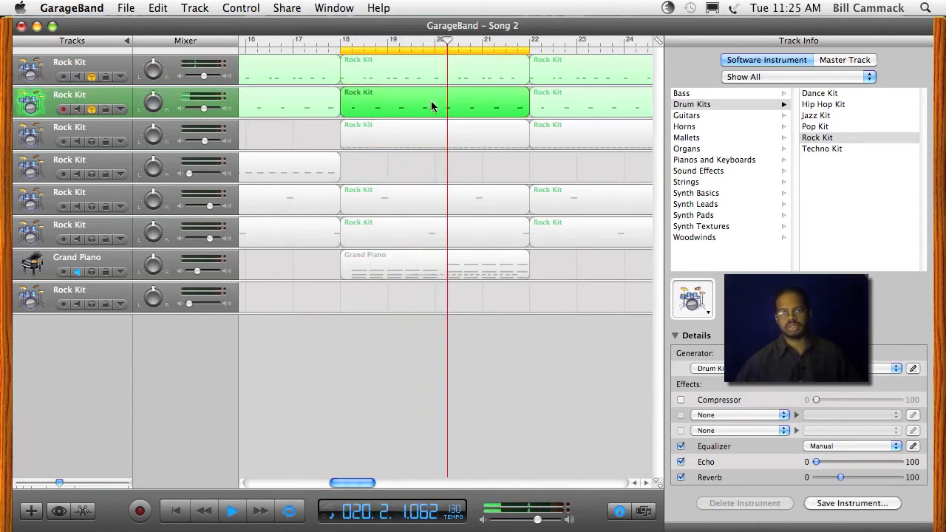
Compare the second Rock Kit track with Reverb off and on during playback, leaving Reverb on.
click(680, 478)
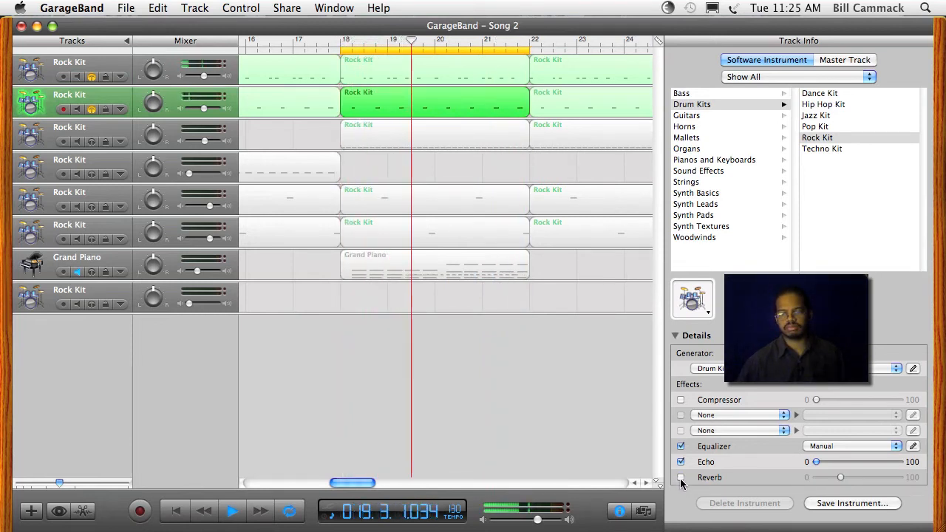
click(680, 476)
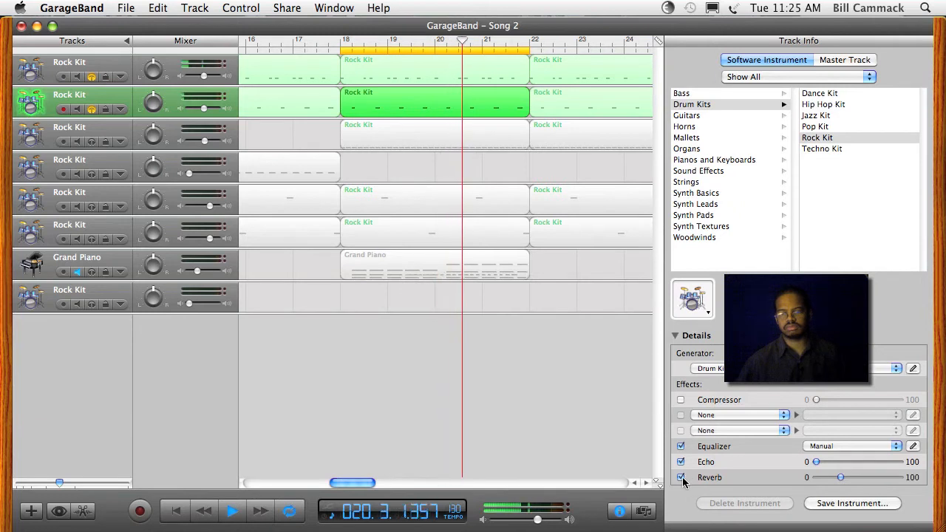
click(681, 477)
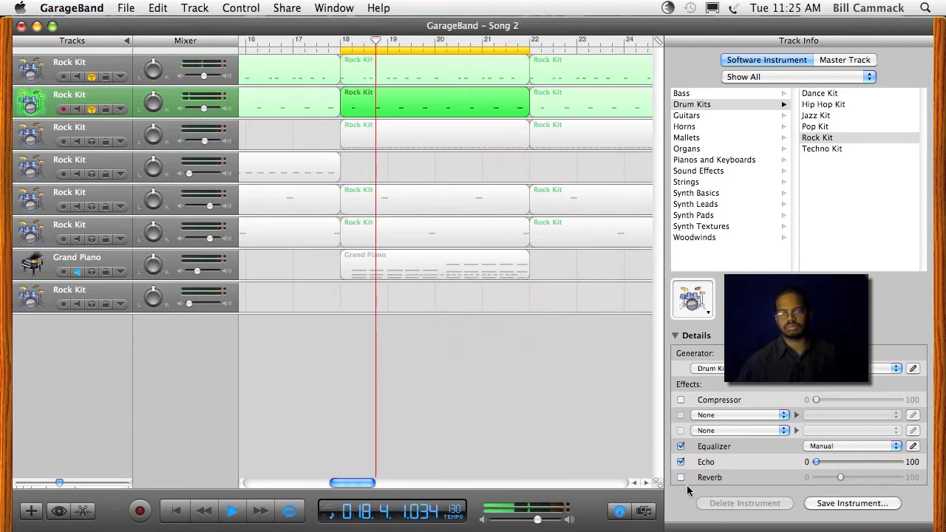
click(681, 478)
Stop playback and turn off solo on the top two Rock Kit tracks.
key(space)
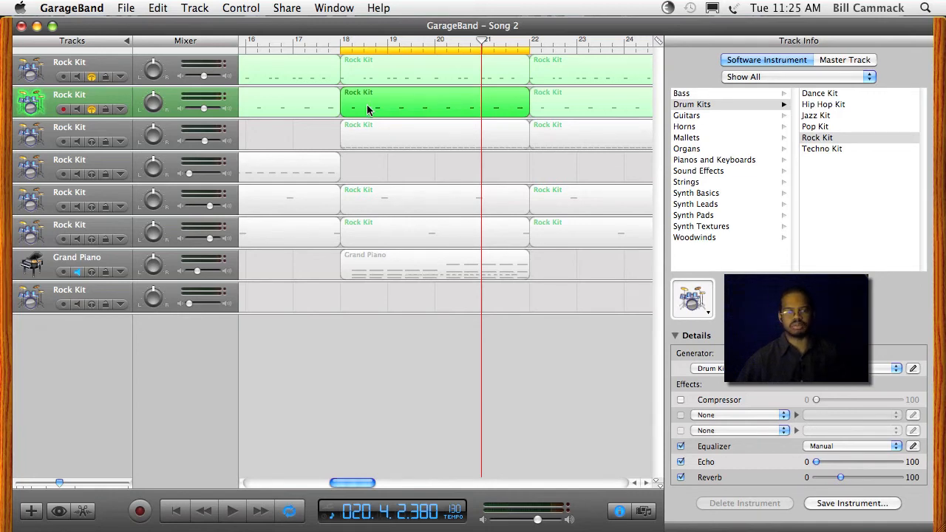
click(90, 110)
click(90, 77)
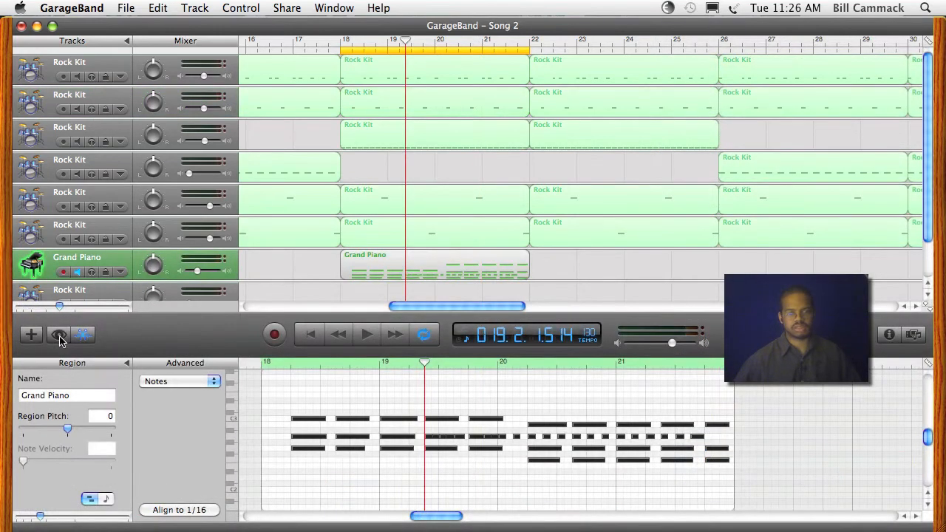
Show the loop browser and audition the 303 Pattern 02 loop over the playing cycle region, lowering the preview volume slightly.
click(59, 335)
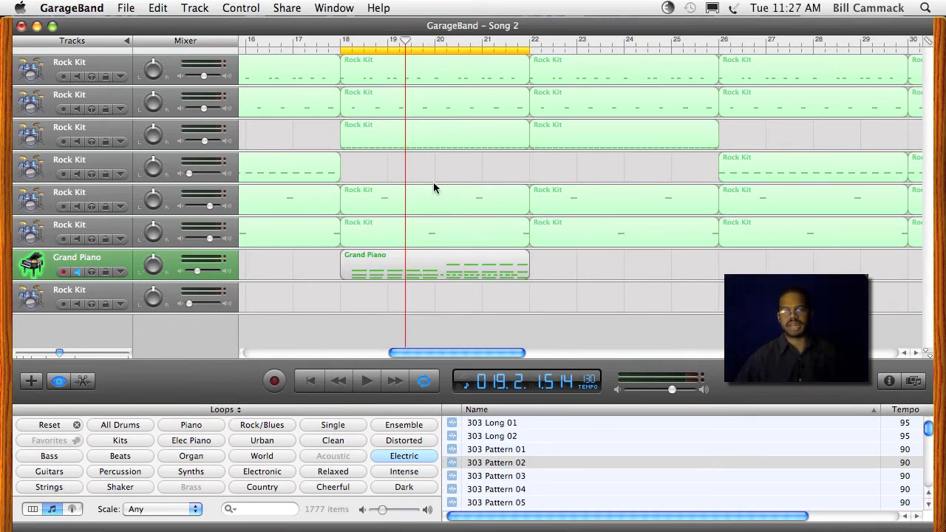
key(space)
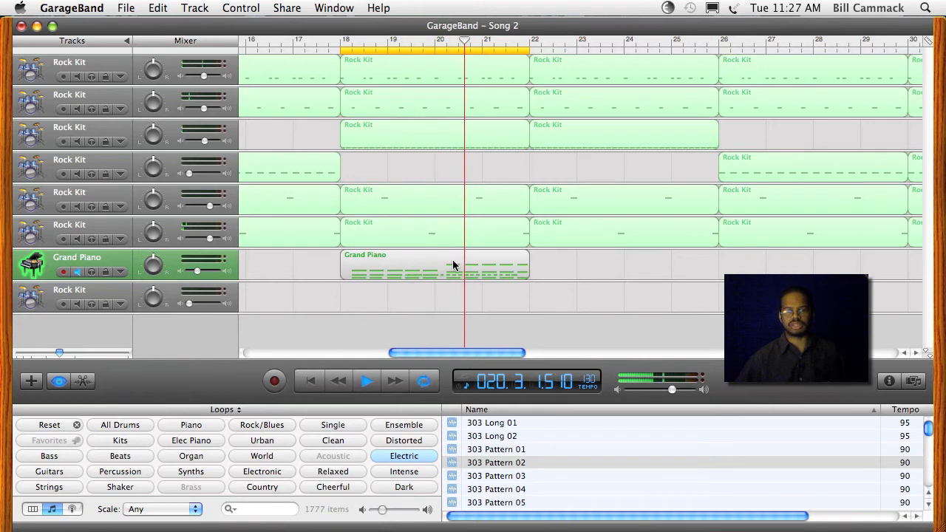
click(501, 462)
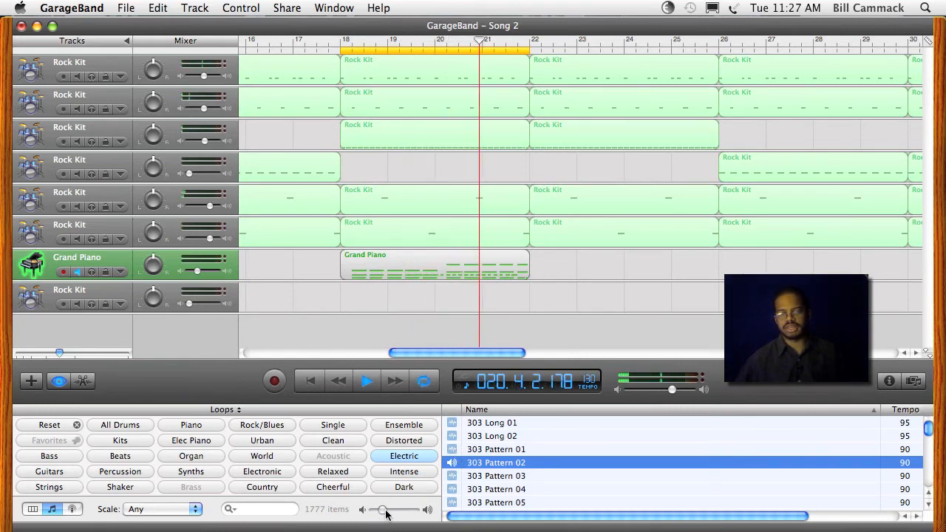
mouse_move(382, 509)
mouse_down()
mouse_move(371, 511)
mouse_move(390, 509)
mouse_move(381, 509)
mouse_up()
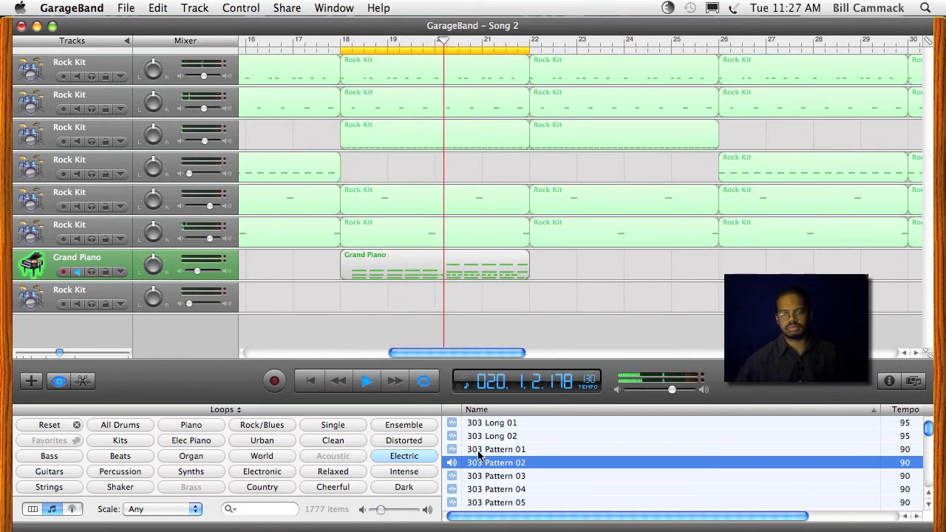
Audition the 303 Pattern 04 and Club Dance Beat 041 loops over the playing cycle region.
click(448, 489)
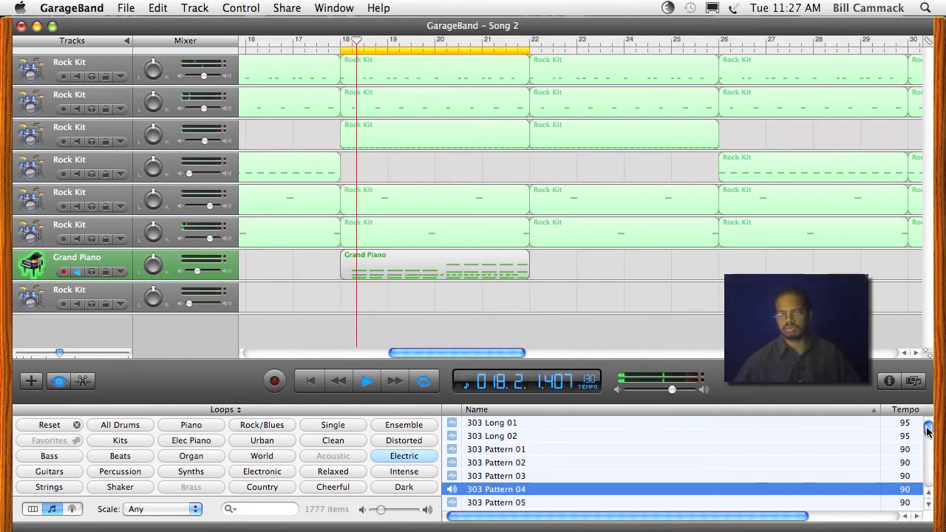
drag(928, 432, 929, 433)
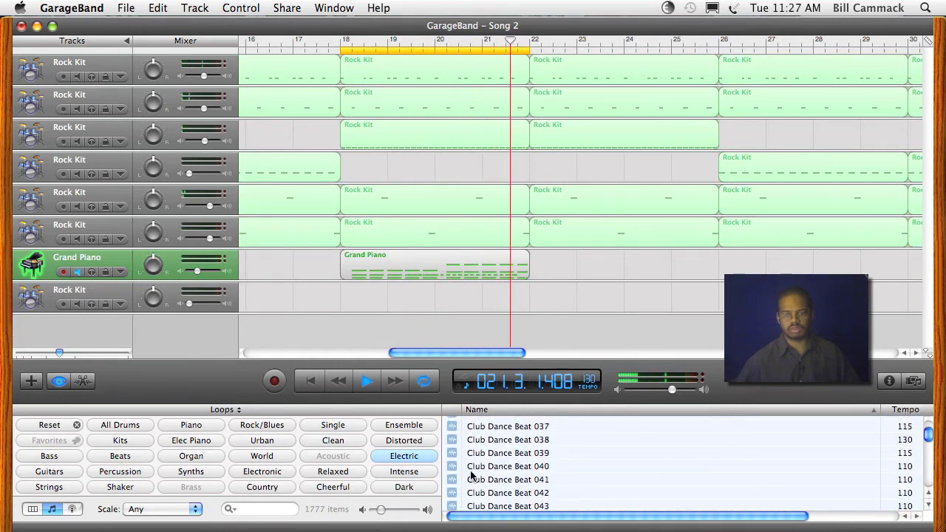
click(497, 481)
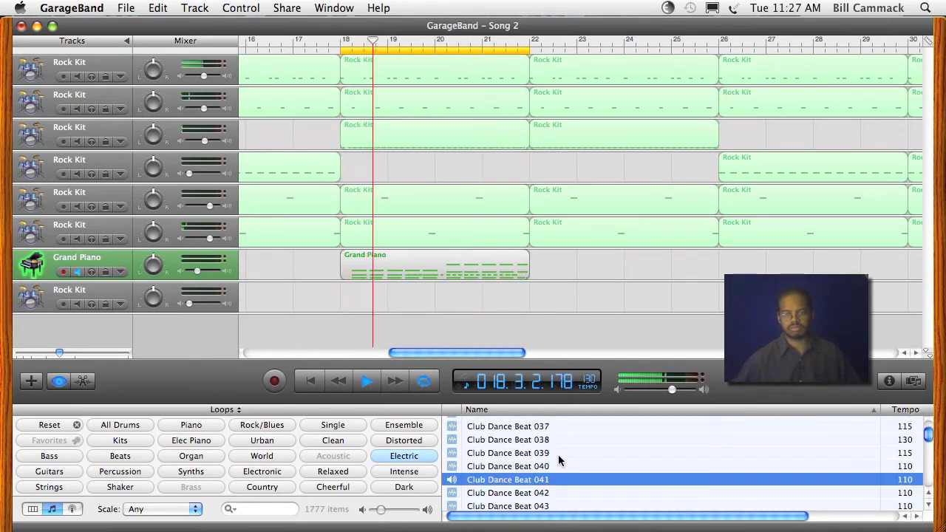
Browse the Electric loops with playback stopped, from the 303 loops through the Ambient Noise Effects to the Atmospheric Beats.
drag(929, 437, 927, 433)
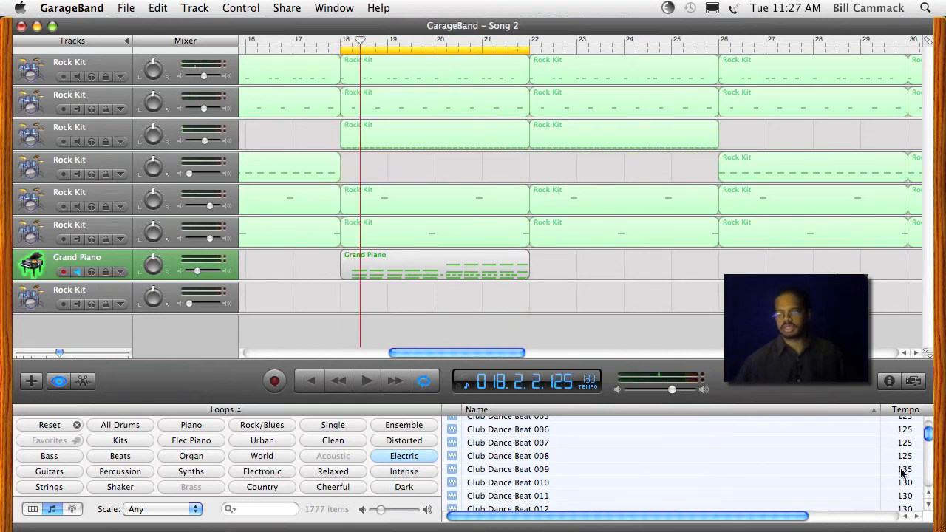
drag(929, 437, 933, 432)
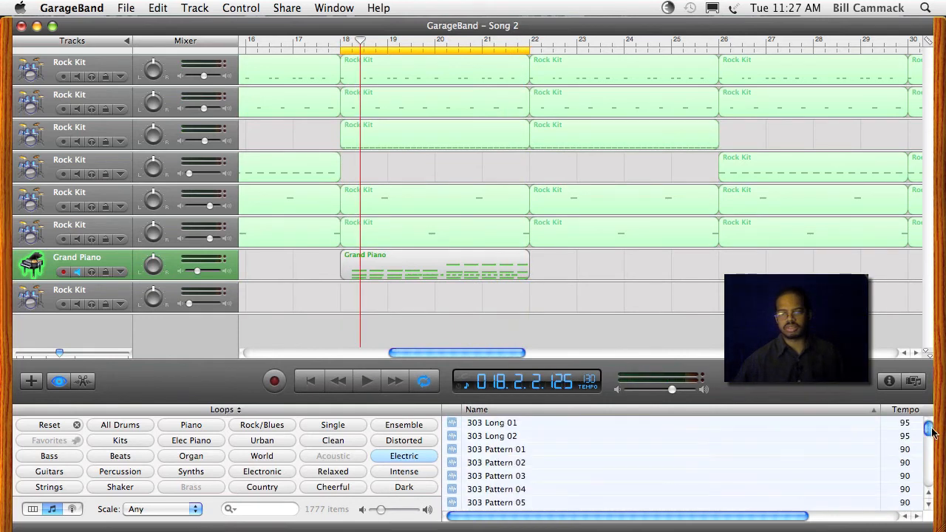
click(929, 476)
click(930, 477)
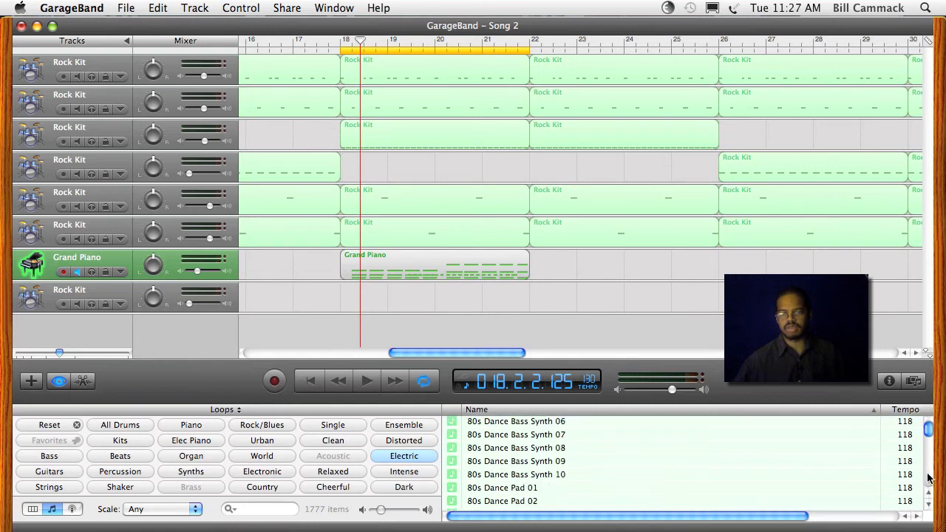
click(930, 476)
click(929, 477)
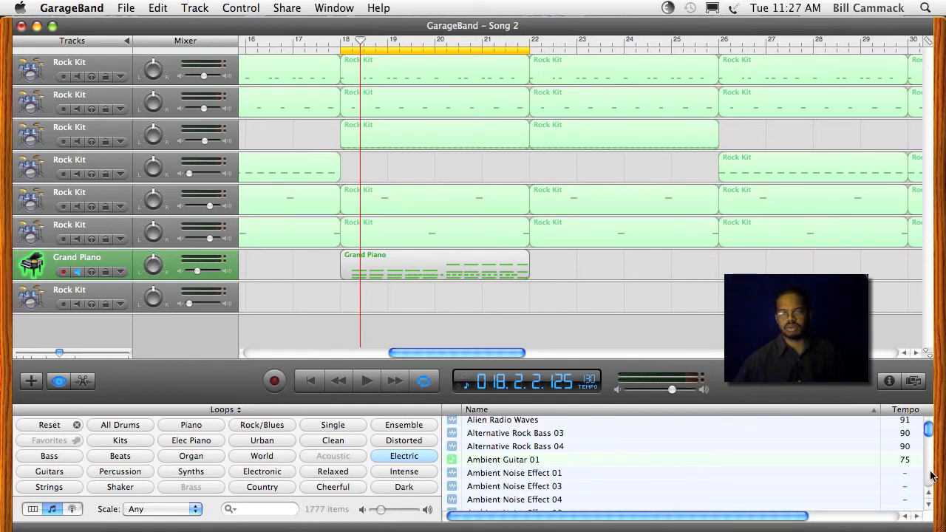
click(929, 477)
click(930, 477)
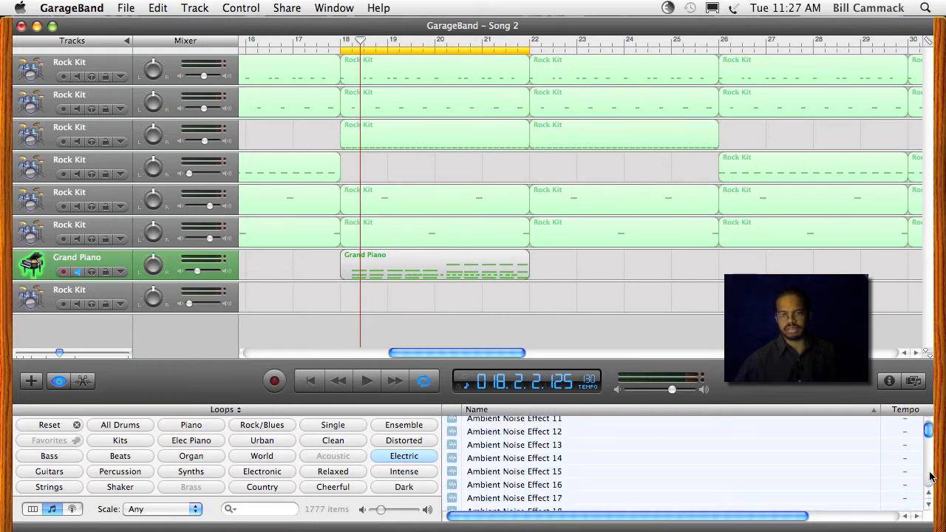
click(929, 476)
click(929, 477)
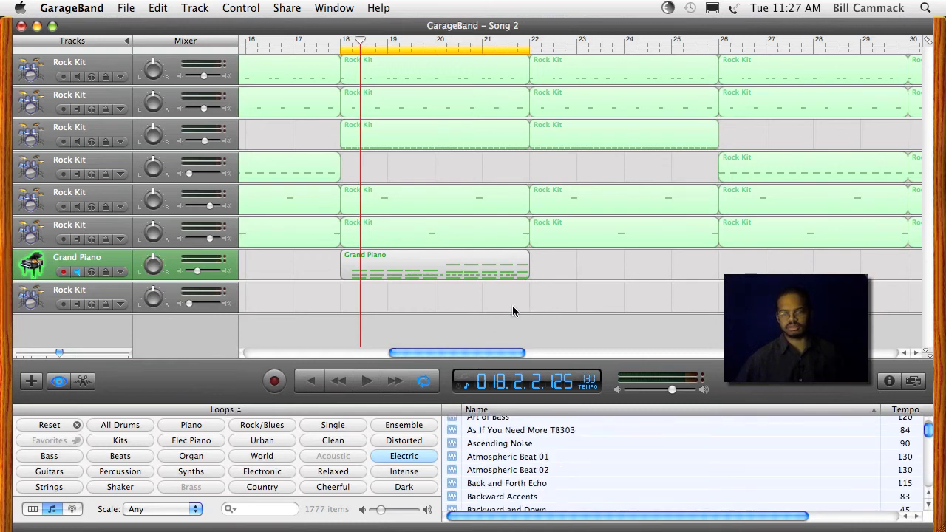
Resume cycle playback and audition 80s Dance Bass Synth 02 over it, raising the loop preview volume slightly.
key(space)
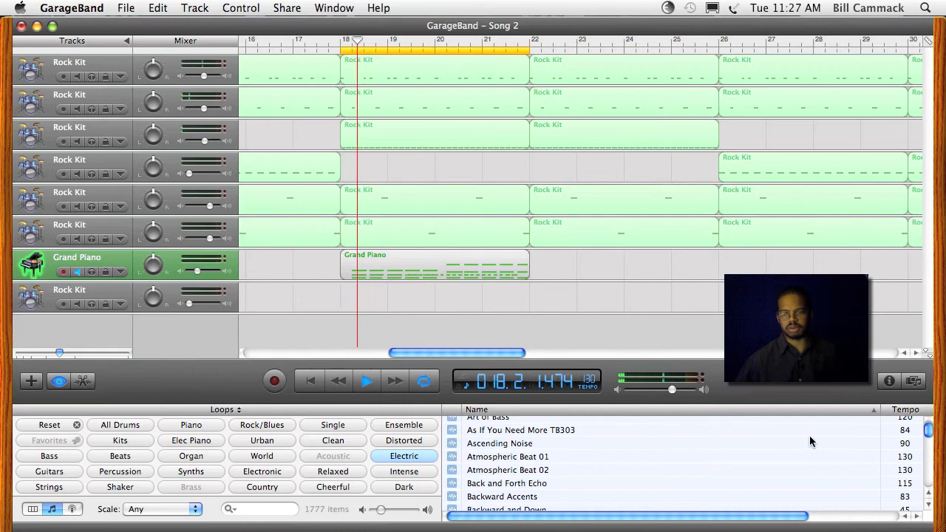
drag(926, 430, 928, 423)
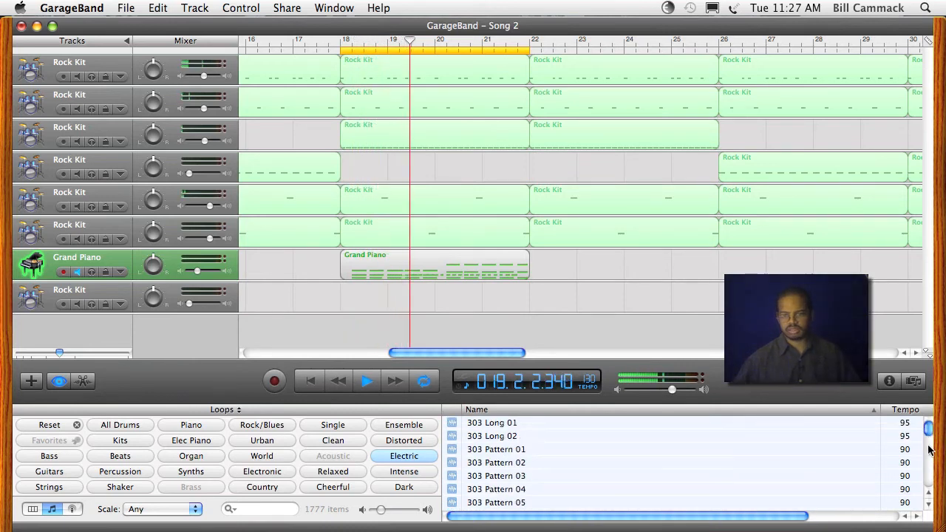
click(929, 450)
click(931, 453)
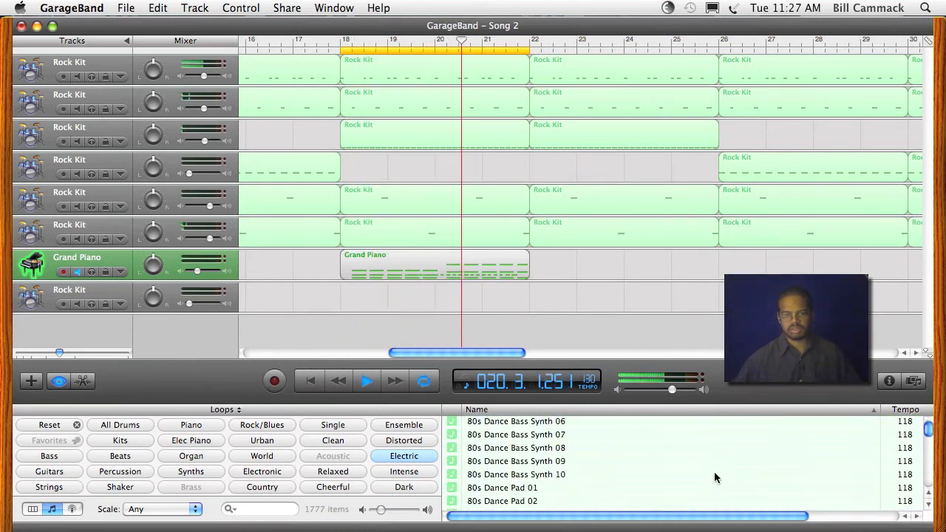
click(929, 458)
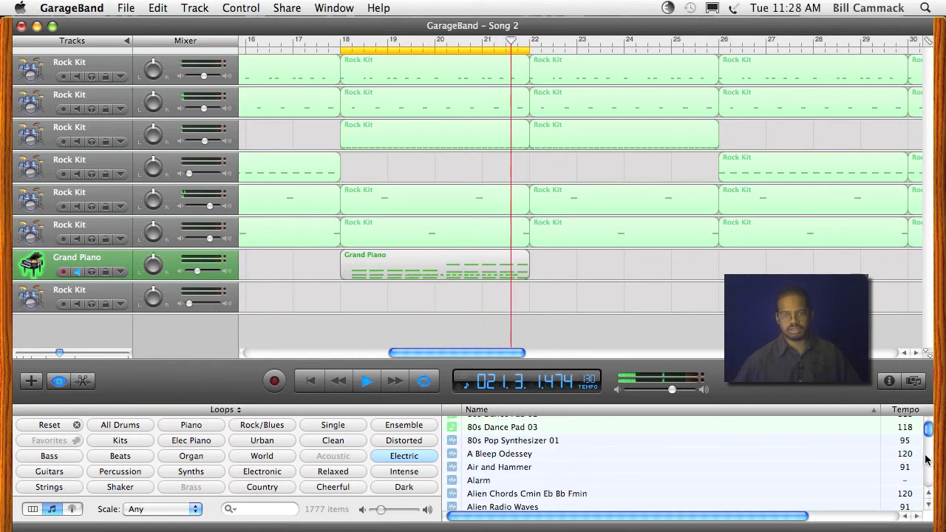
drag(927, 430, 927, 422)
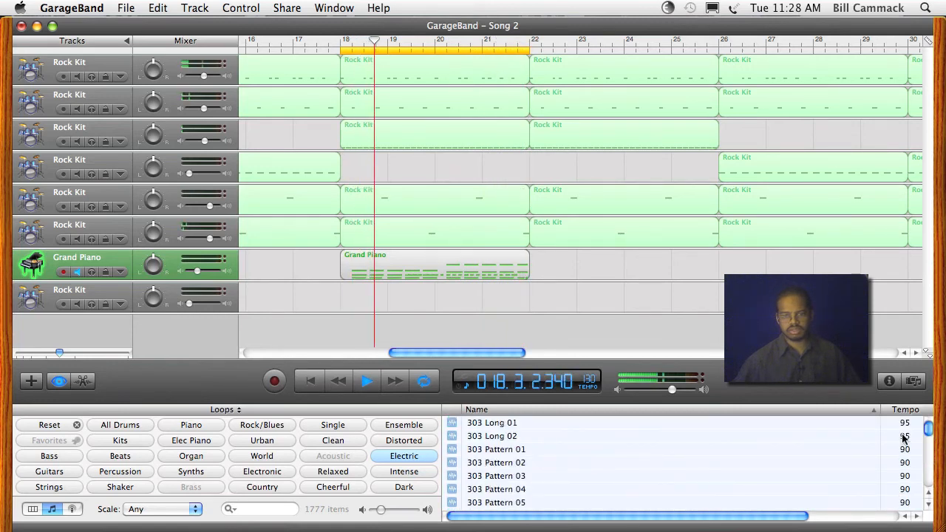
click(931, 457)
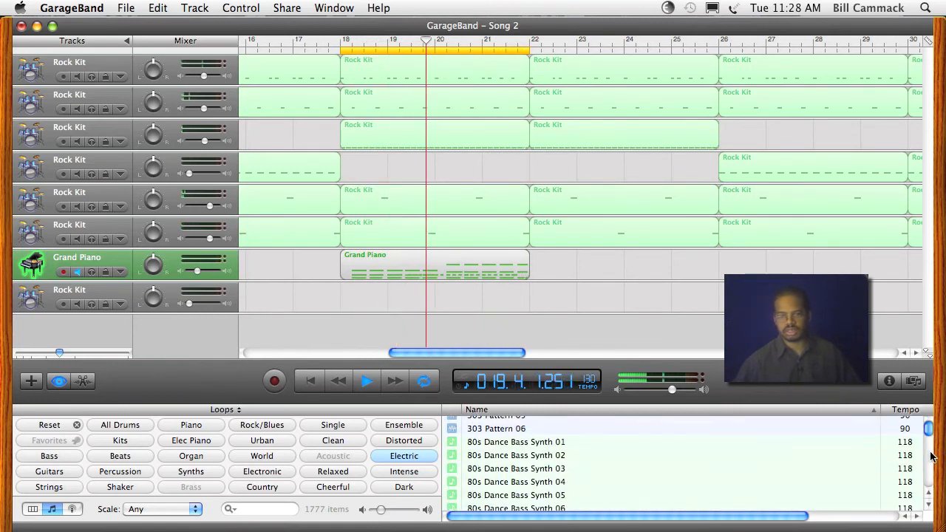
click(459, 456)
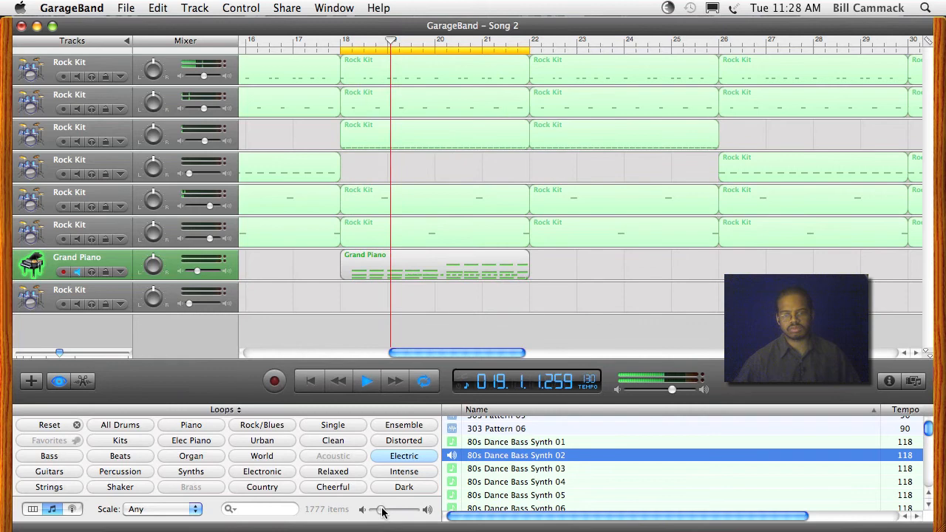
drag(383, 512, 386, 512)
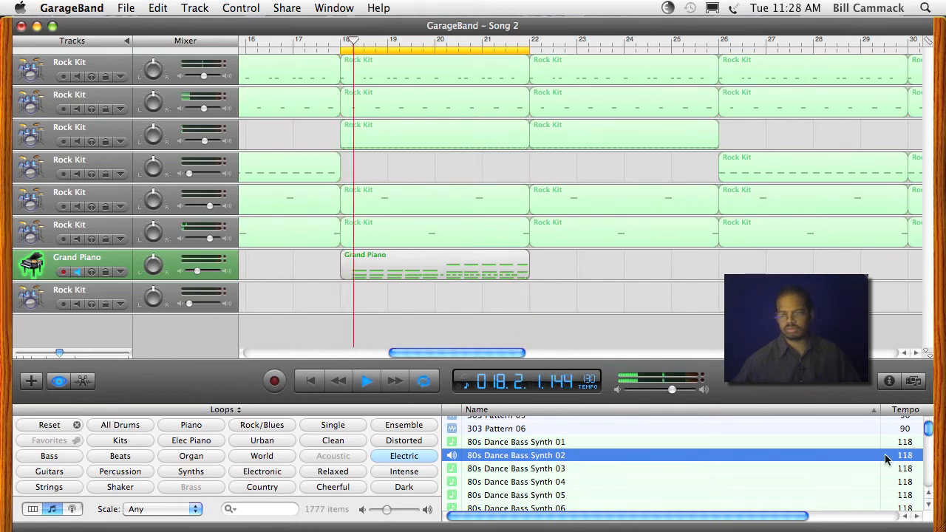
Audition 80s Dance Bass Synth 10 over the cycle and browse onward to the Ambient Noise Effect loops.
scroll(480, 481, down, 3)
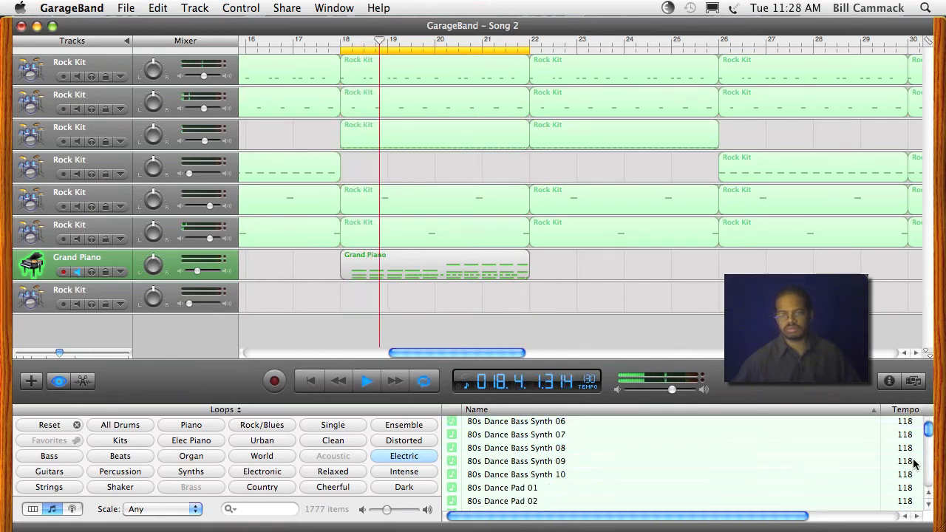
click(466, 474)
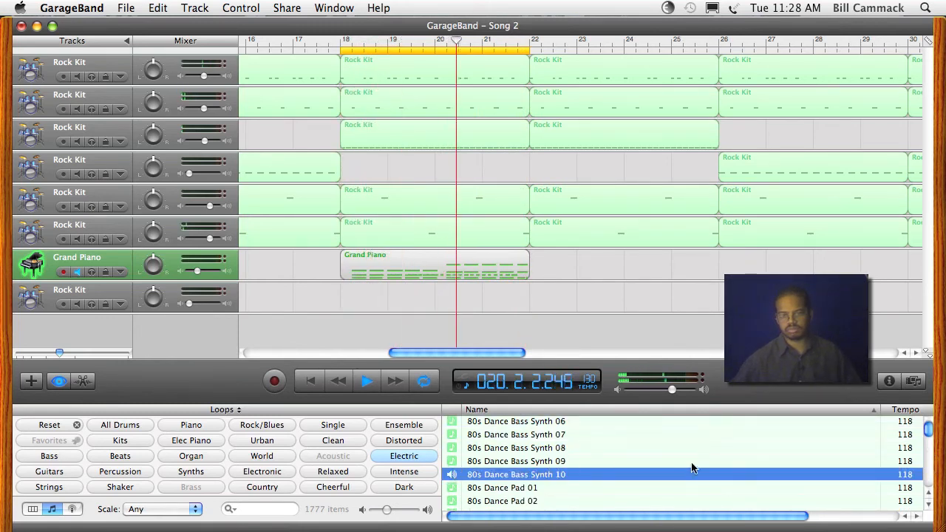
scroll(928, 463, down, 3)
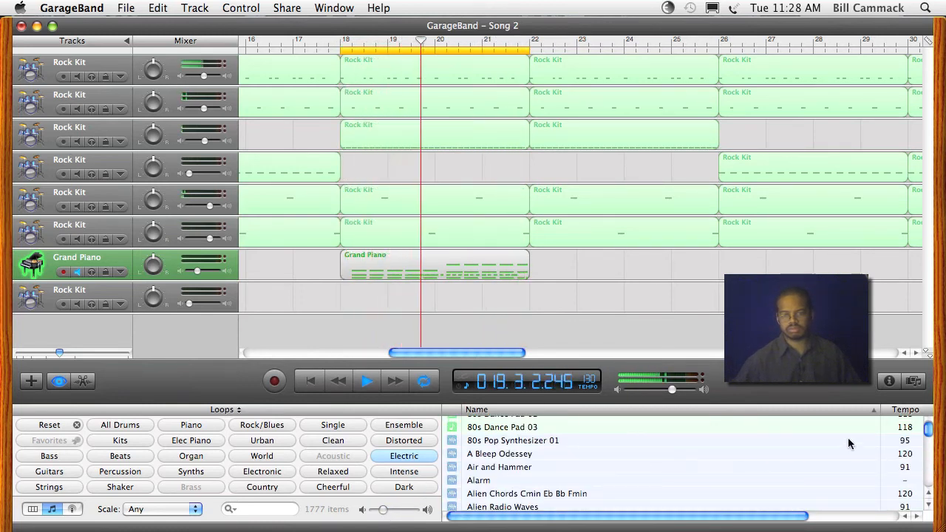
scroll(930, 458, down, 7)
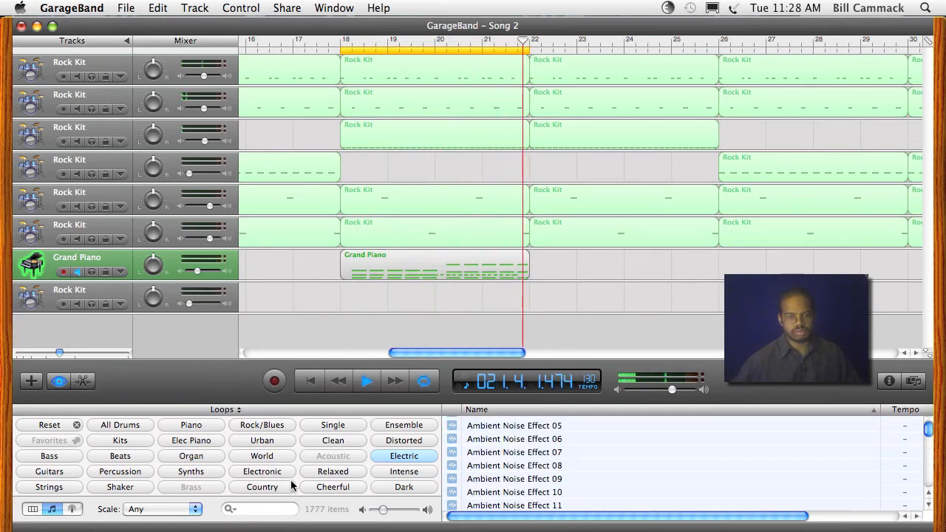
Narrow the Electric loops to Synths and audition Chordal Synth Pattern 13 and Dance Floor Pattern 07 over the cycle.
click(190, 472)
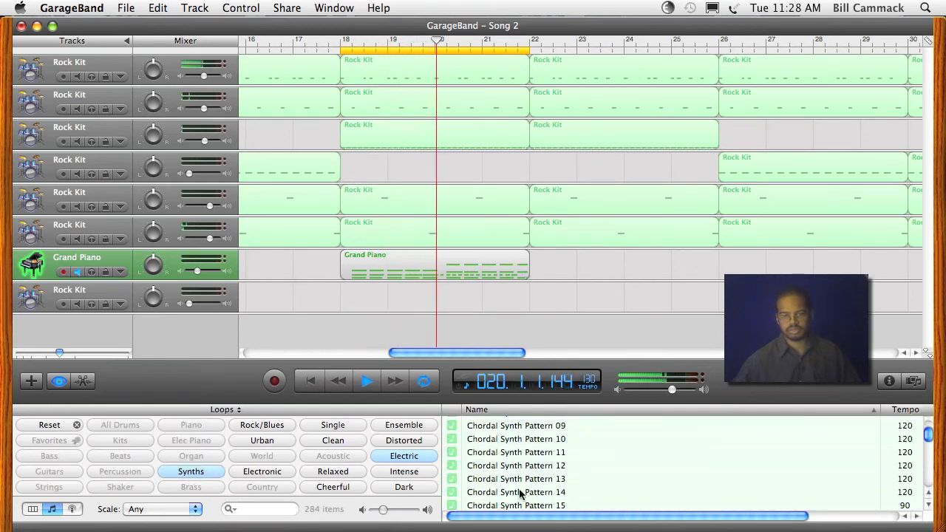
click(456, 480)
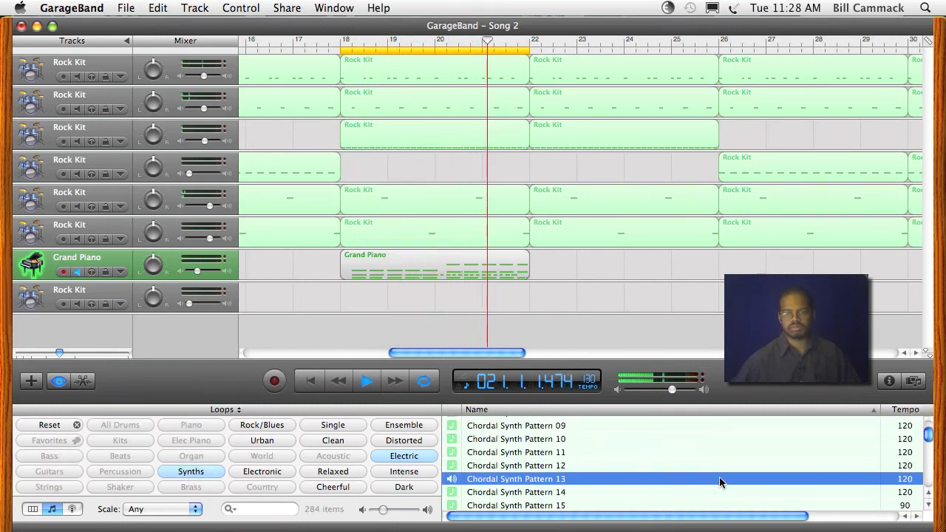
scroll(925, 474, down, 3)
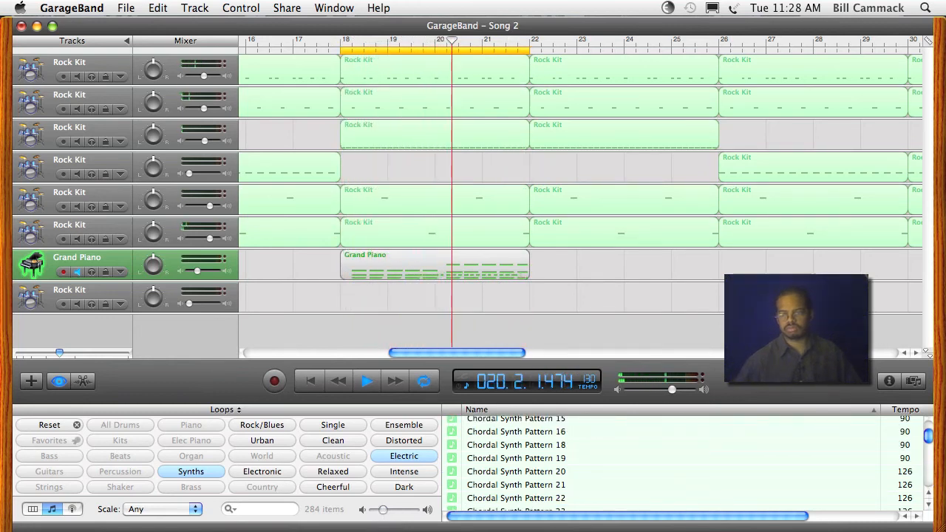
scroll(929, 473, down, 5)
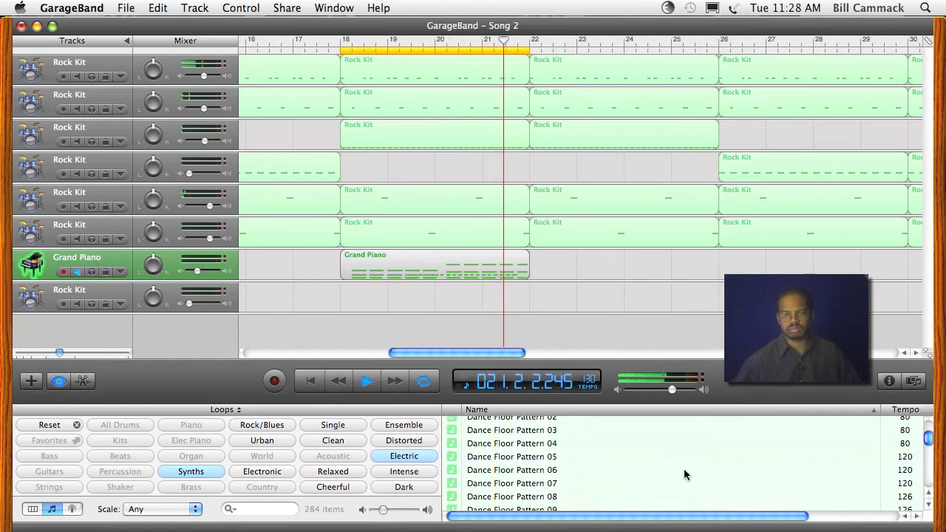
click(455, 485)
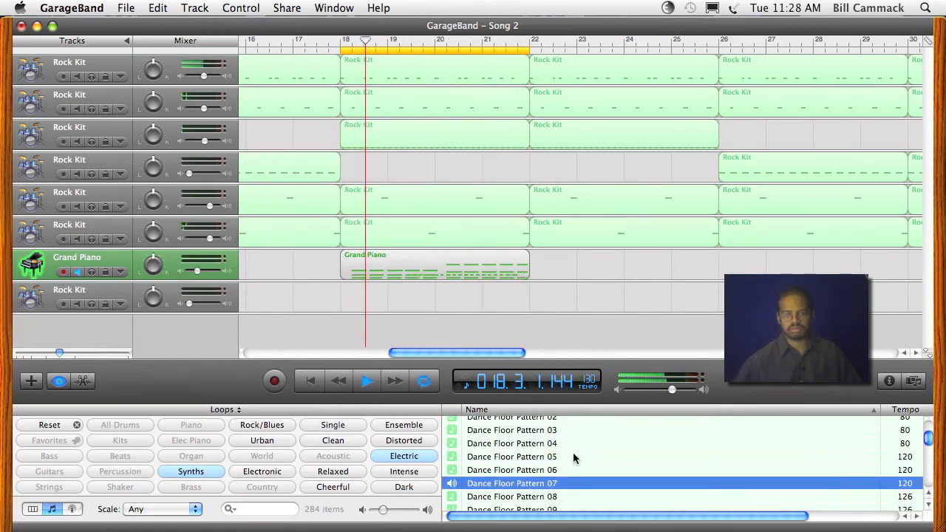
Audition Dance Floor Pattern 27 over the cycle and browse the synth loops as far as the Designer Synth entries.
scroll(930, 473, down, 7)
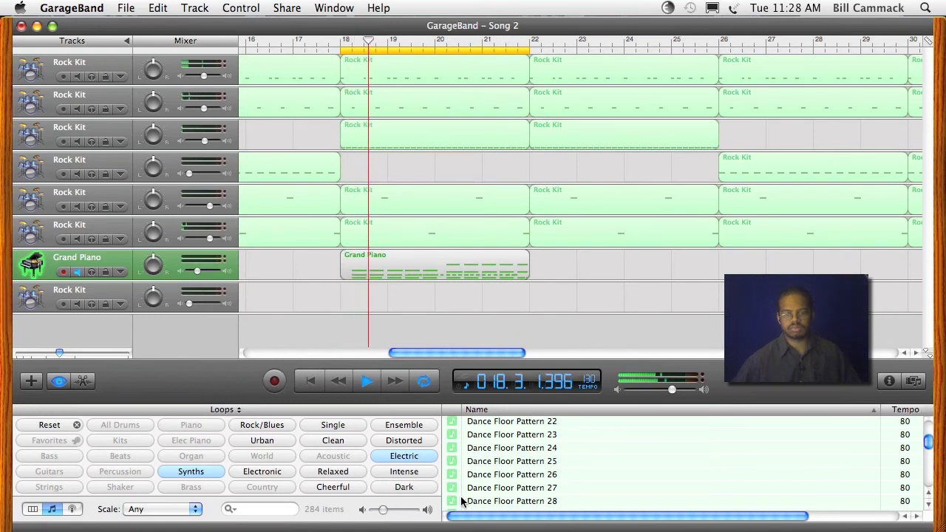
click(461, 491)
scroll(929, 476, down, 3)
scroll(929, 476, down, 5)
scroll(929, 479, down, 6)
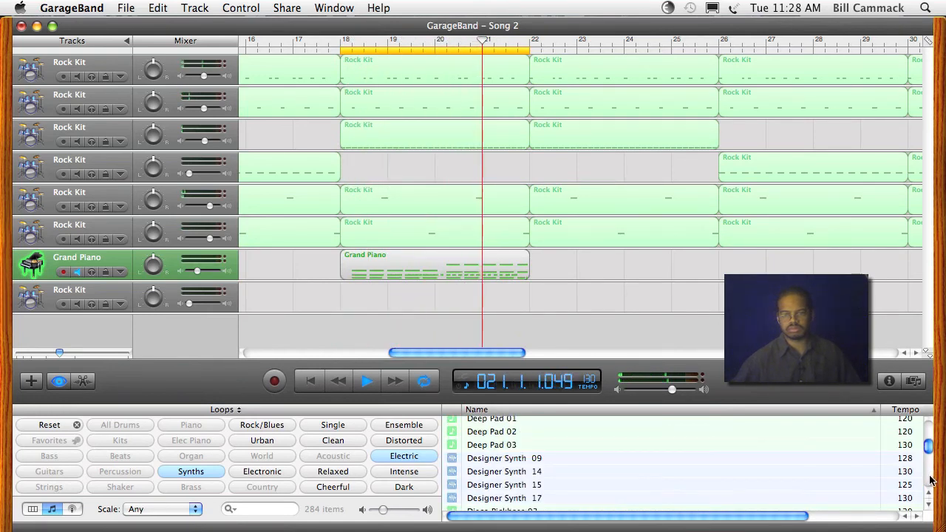
Filter the loops to Rock/Blues and Bass and audition Classic Rock Fretless 02 over the cycle.
click(261, 424)
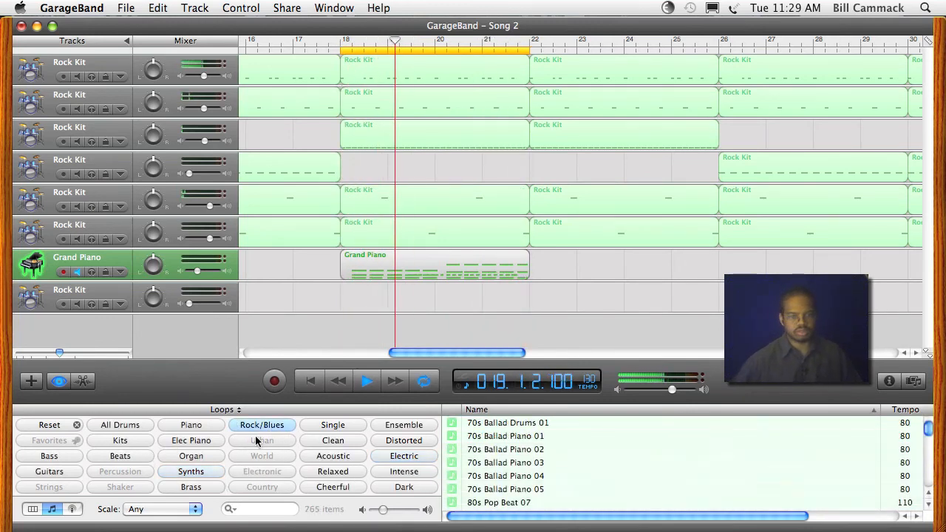
click(50, 456)
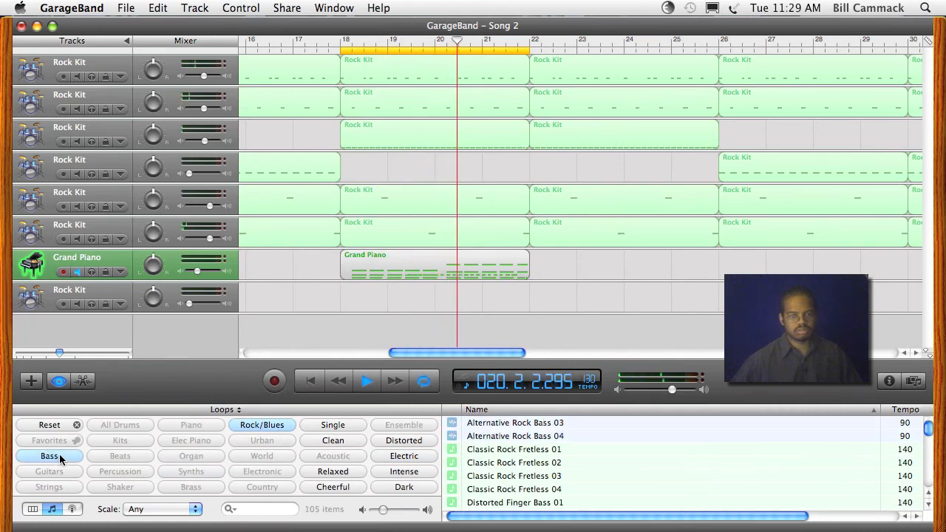
click(453, 464)
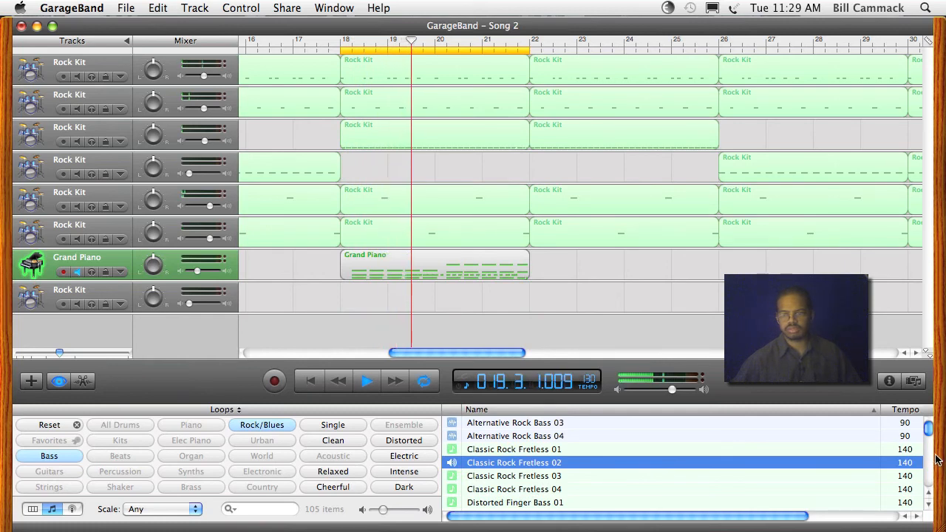
Audition Edgy Modern Rock Bass 06 and Edgy Modern Rock Bass 15, then browse on to the Electric Bass loops.
scroll(930, 464, down, 3)
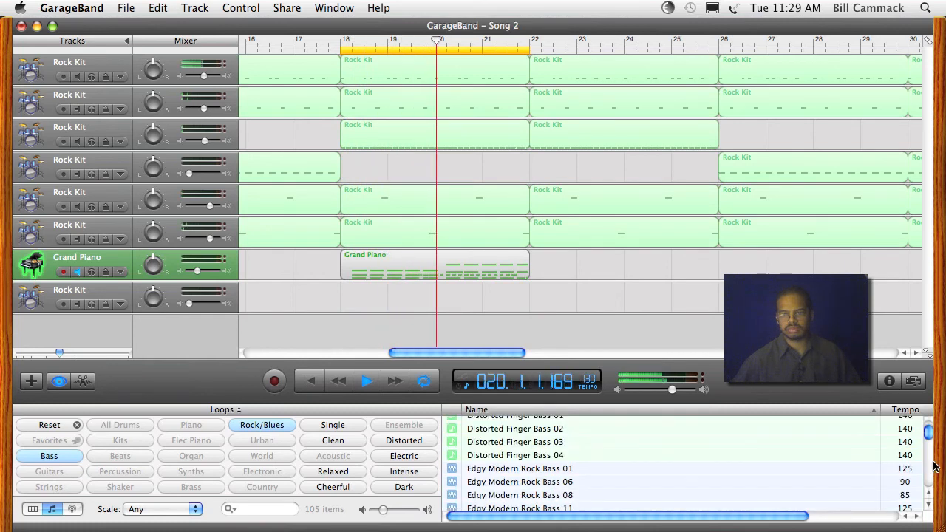
click(452, 483)
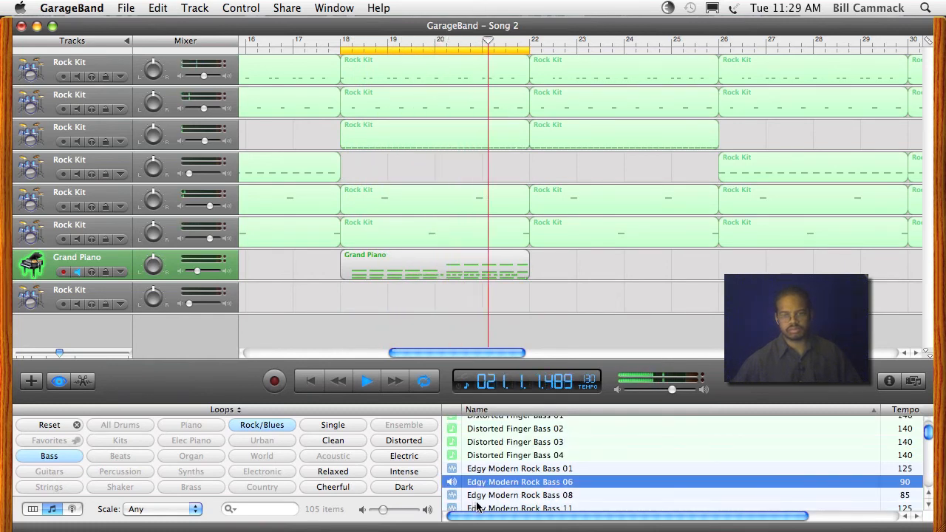
click(928, 469)
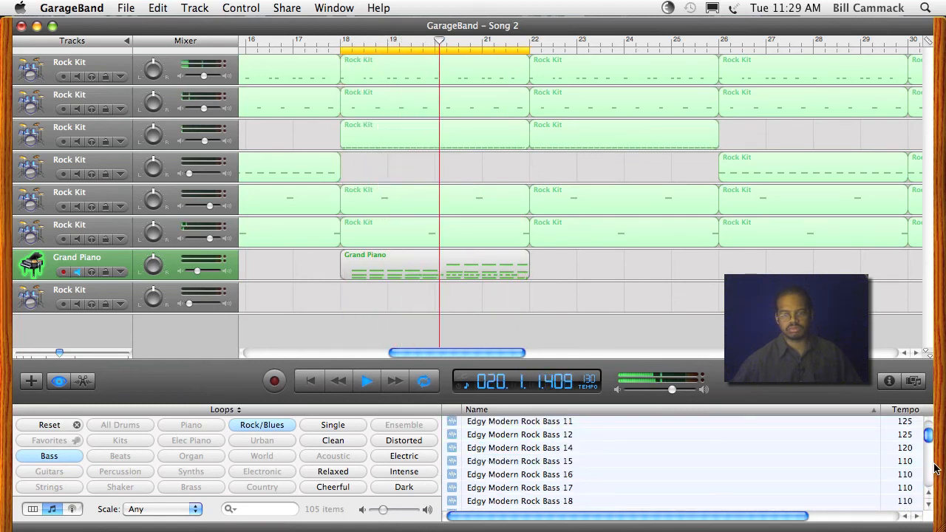
click(453, 461)
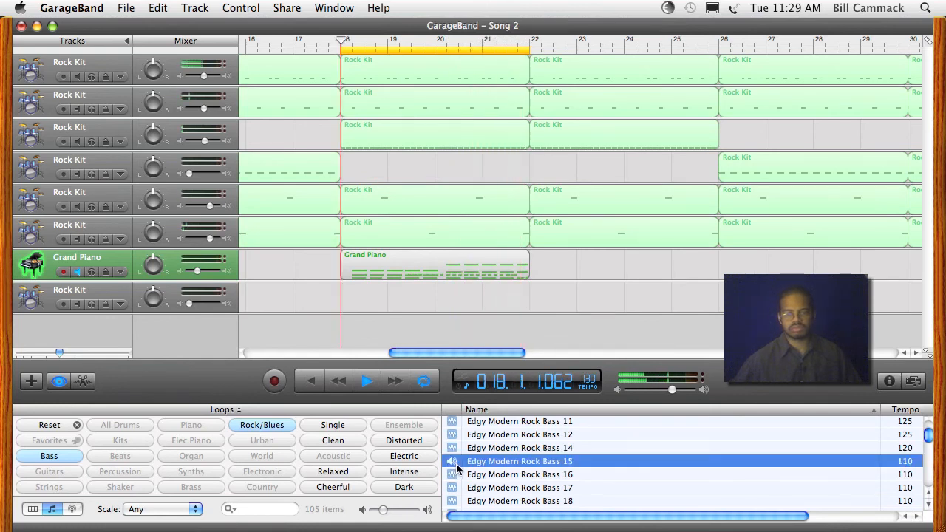
click(929, 467)
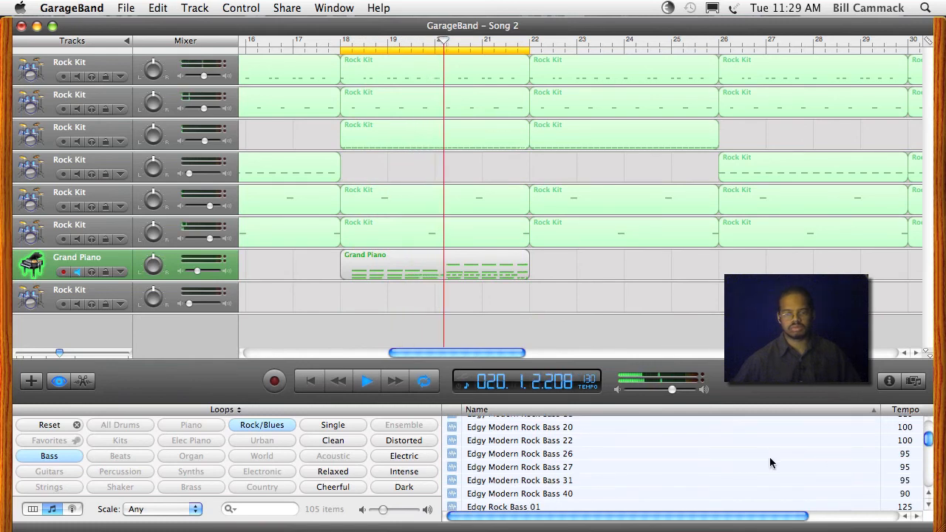
click(925, 467)
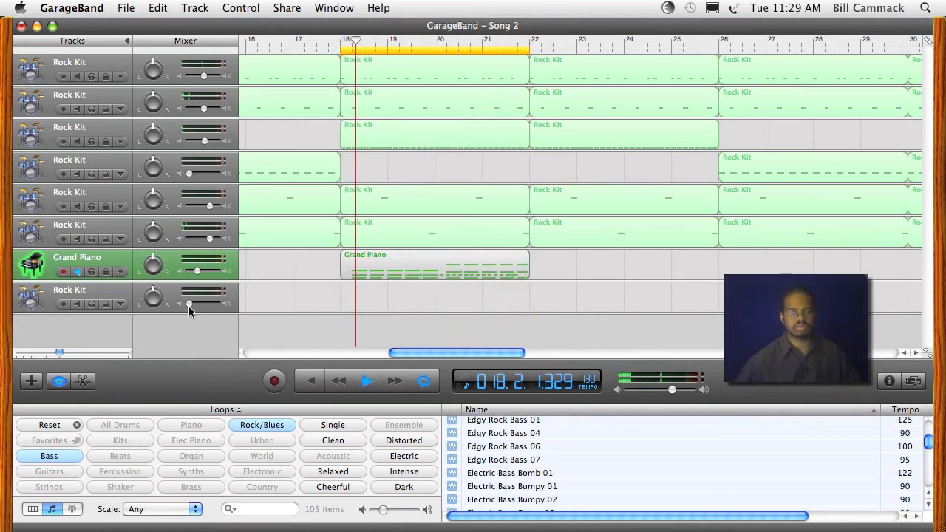
Lower the Grand Piano track volume slightly and reduce the master volume to about -21.5 dB.
click(196, 271)
drag(196, 271, 193, 271)
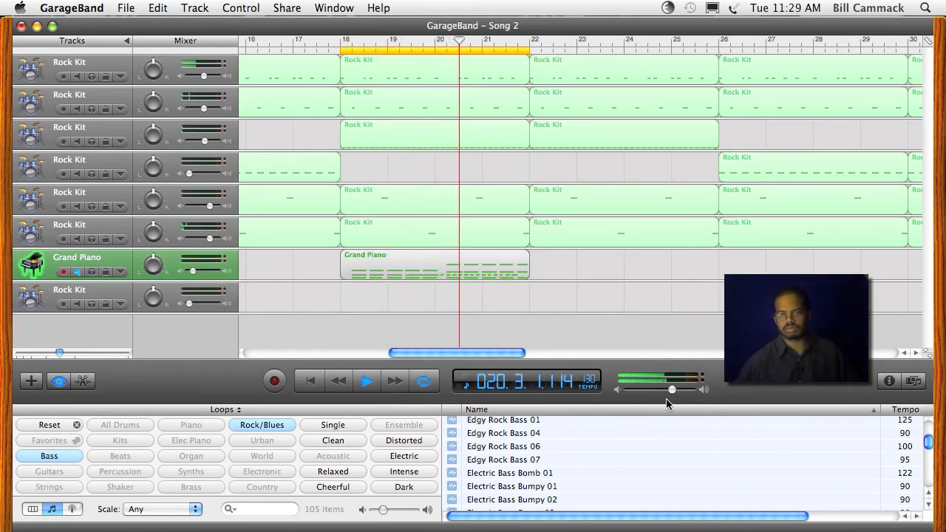
drag(673, 389, 641, 392)
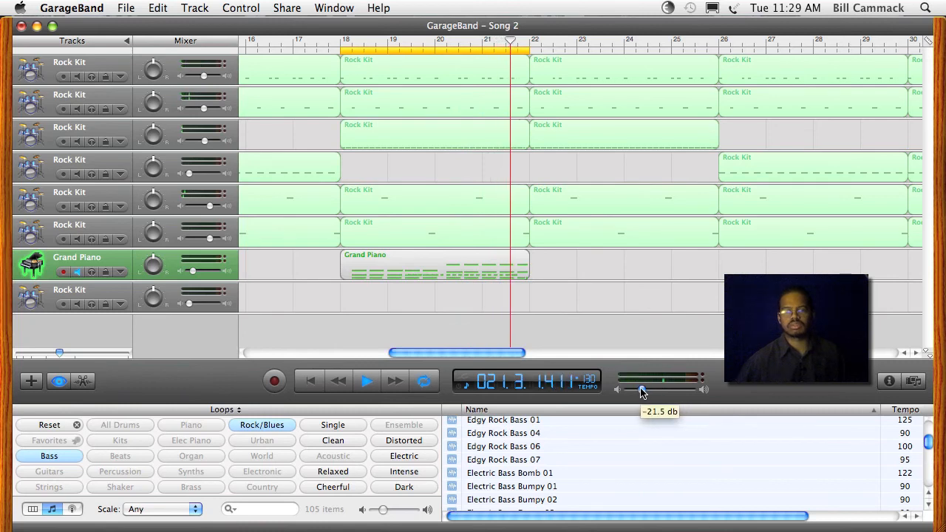